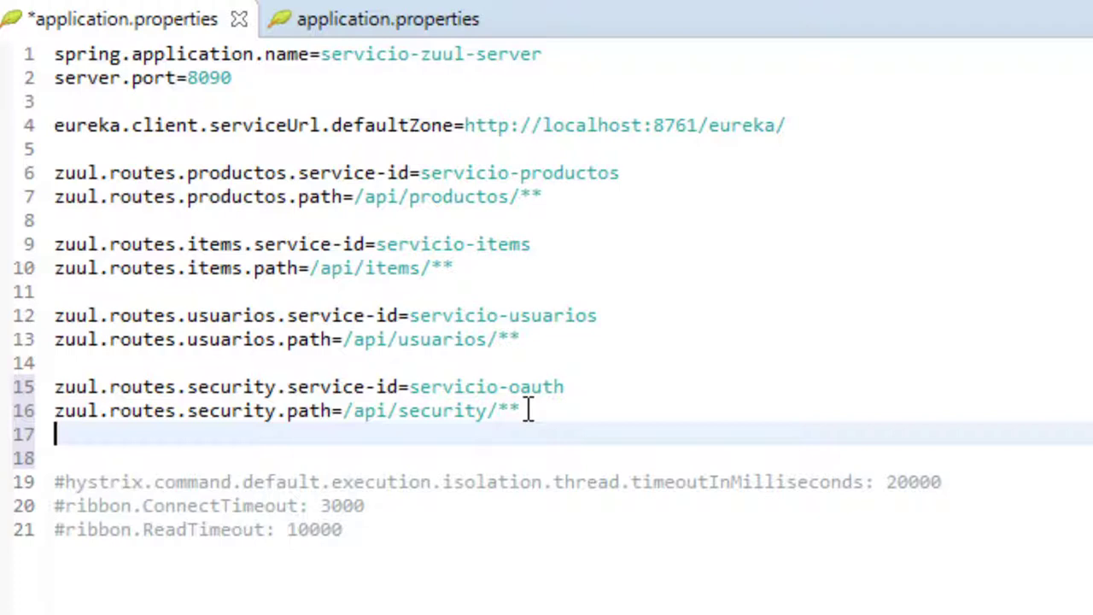
Add zuul.routes.security.sensitive-headers=Cookie,Set-Cookie on line 17, with no space after the comma.
text(zuul.routes)
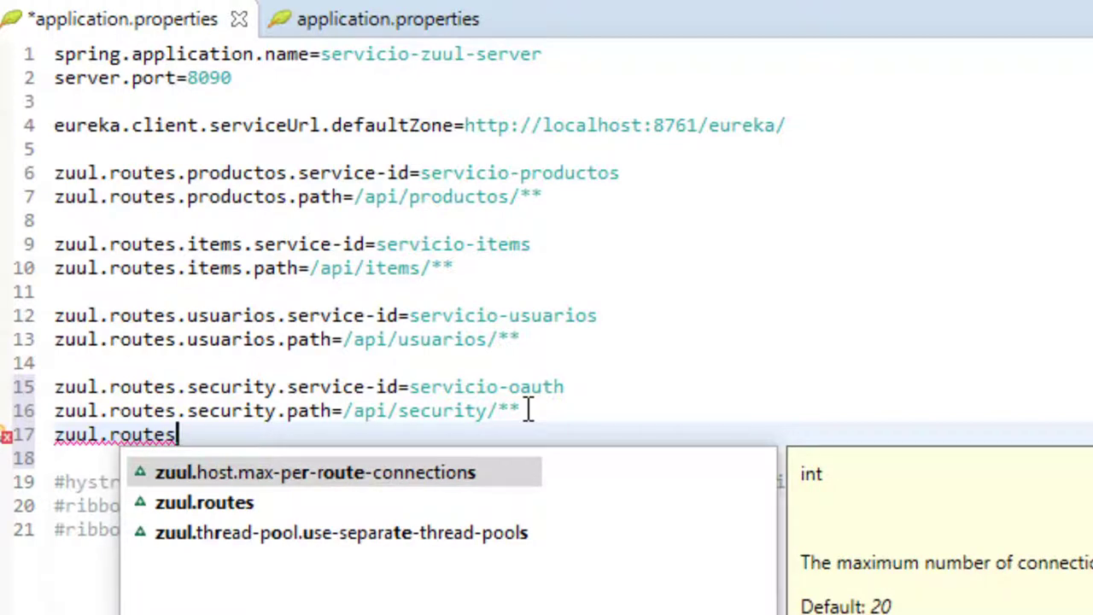
text(.)
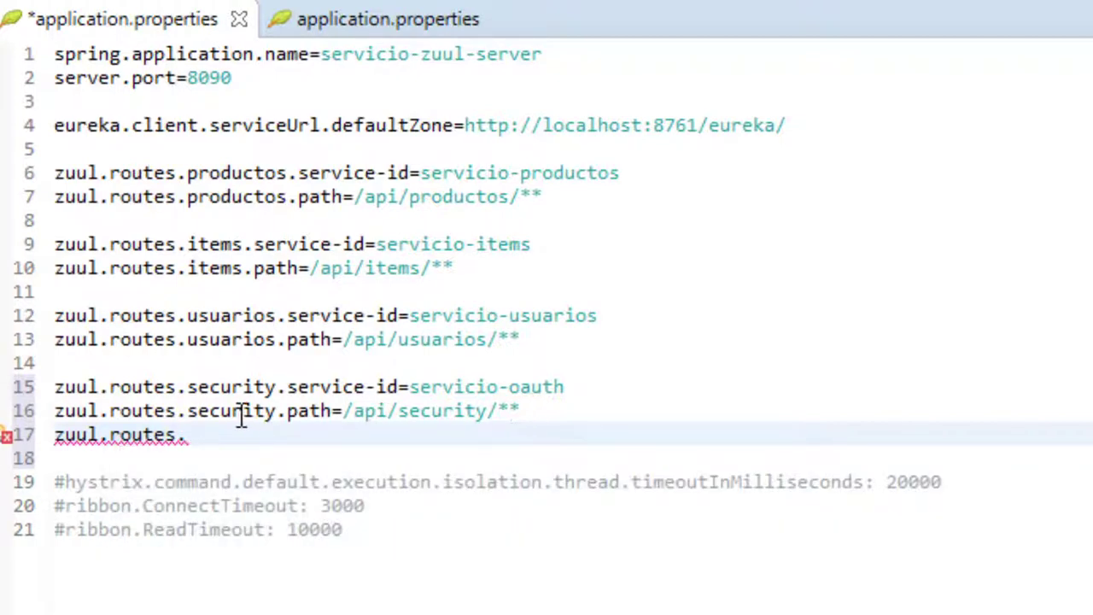
double_click(242, 415)
key(ctrl+c)
click(214, 437)
key(ctrl+v)
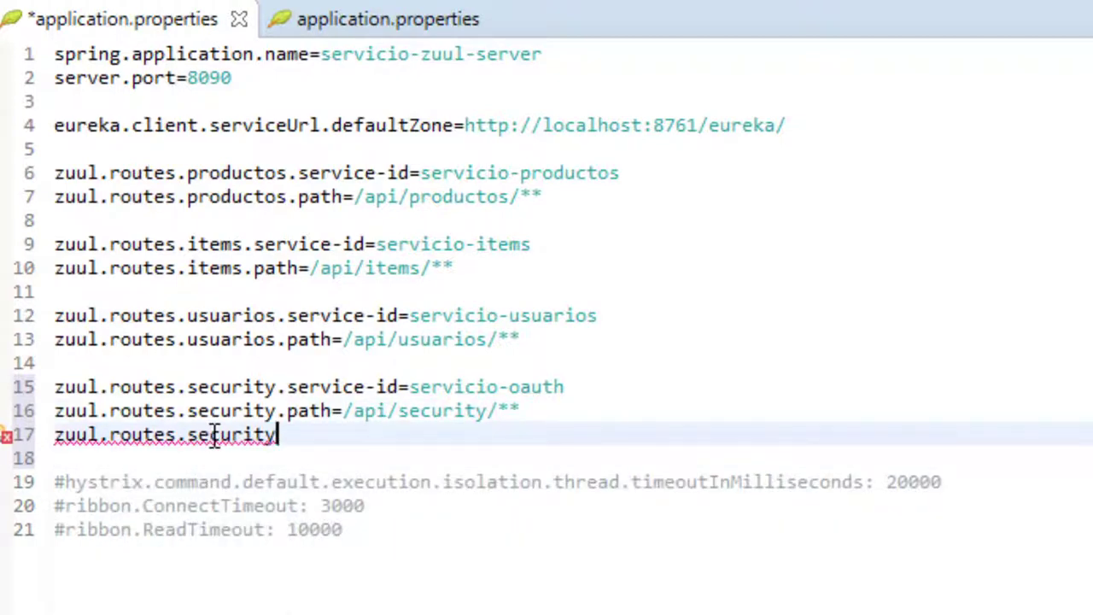
text(.)
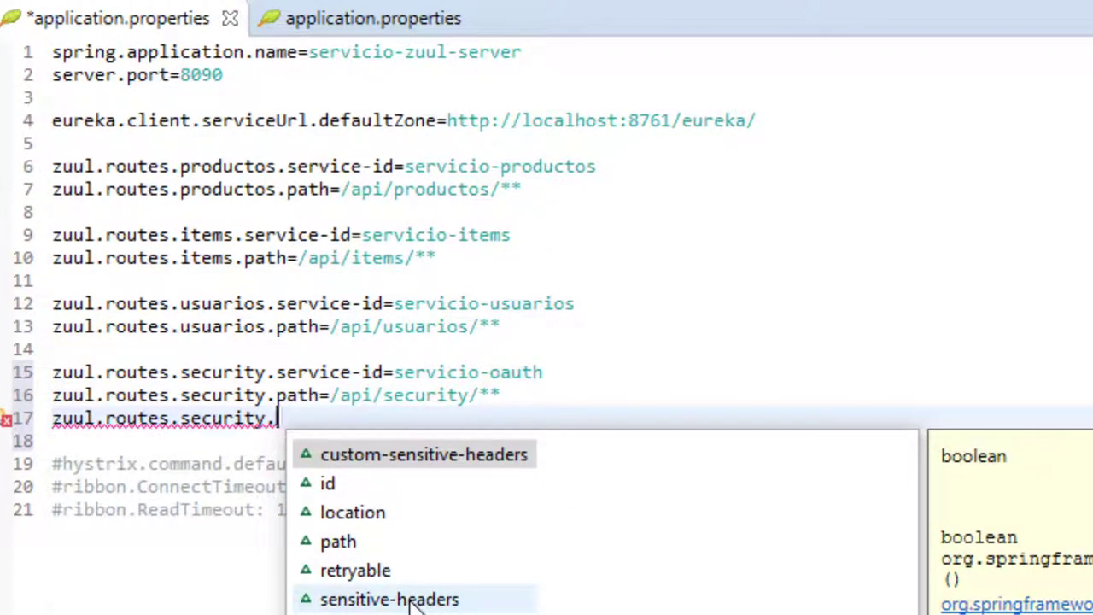
click(414, 600)
double_click(414, 600)
text(=)
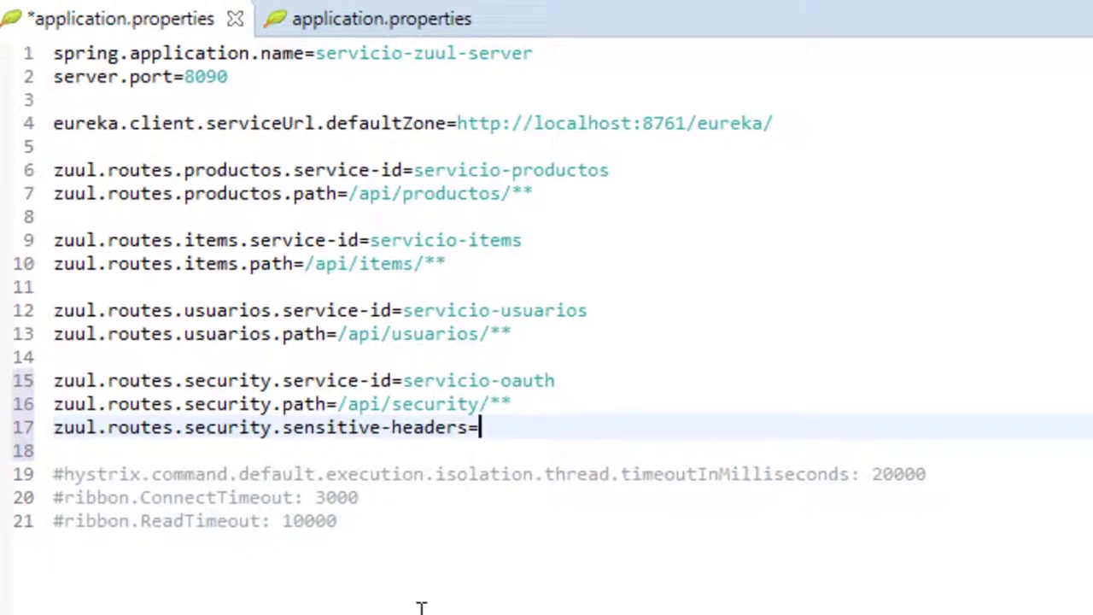
text(Cookie, Set-Cookie)
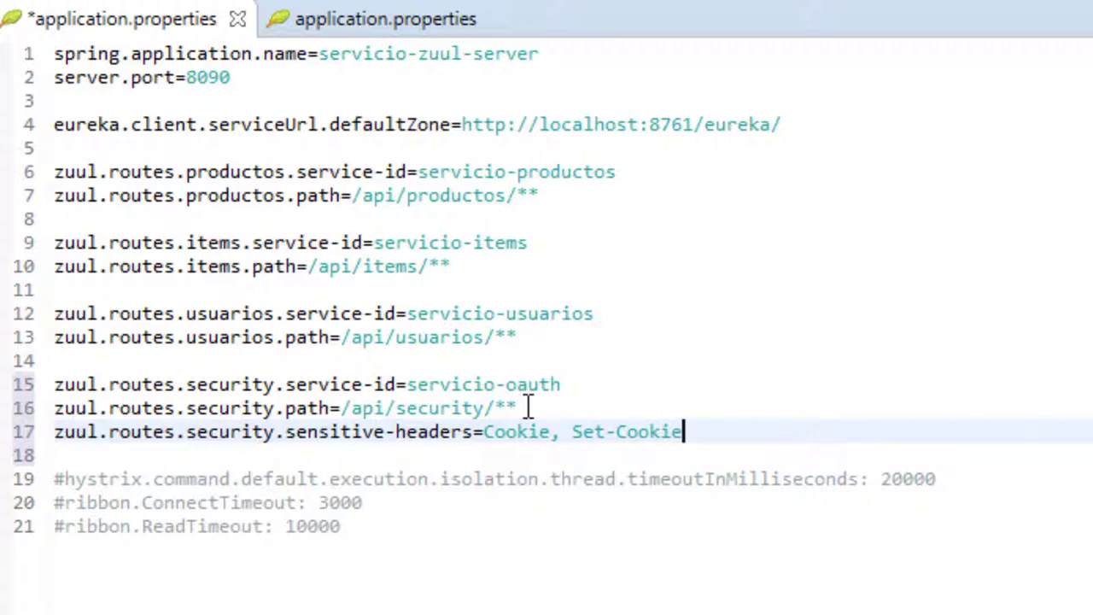
click(572, 432)
key(BackSpace)
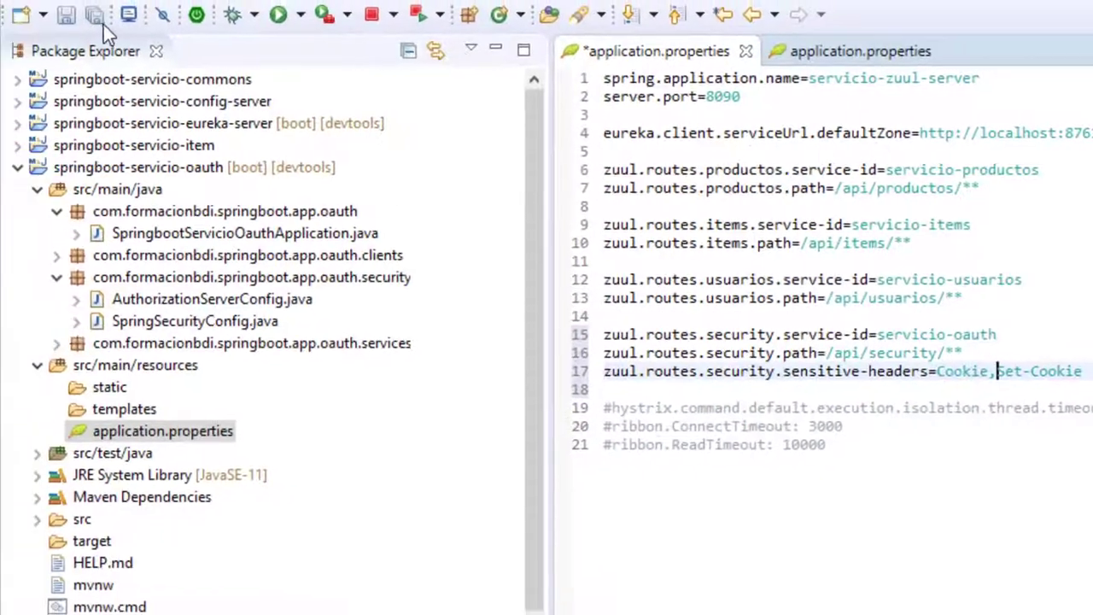
Save application.properties and run springboot-servicio-zuul-server as a Spring Boot App.
key(ctrl+s)
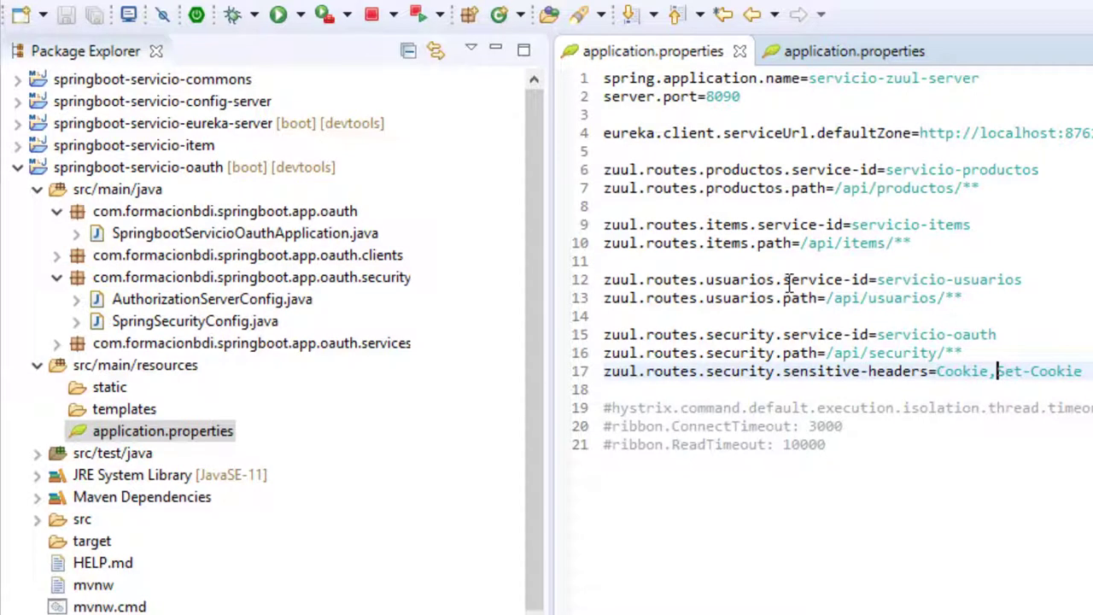
double_click(194, 167)
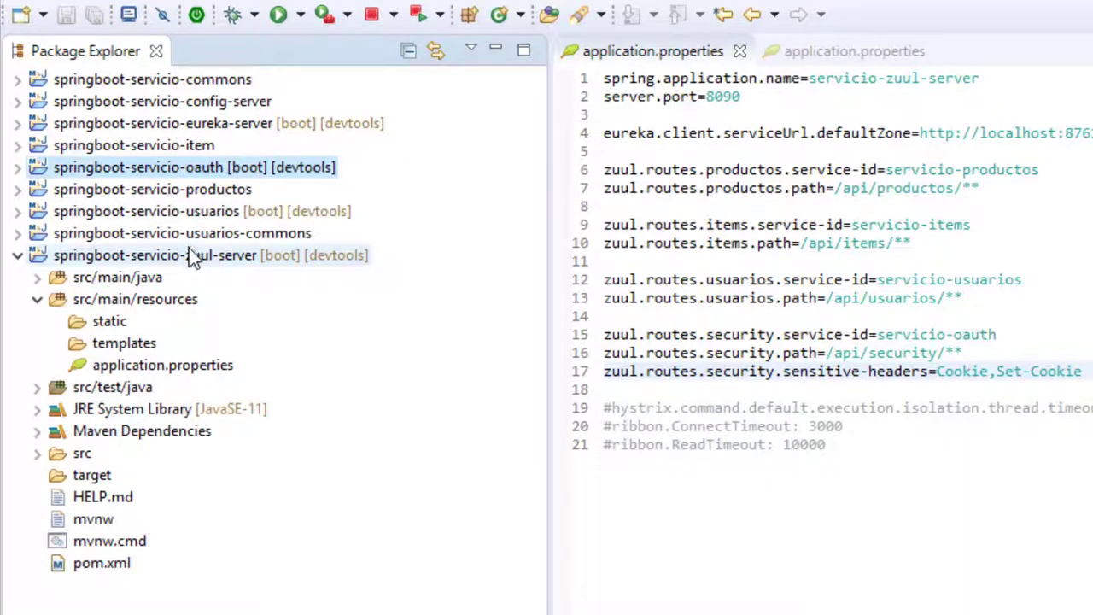
double_click(193, 255)
right_click(245, 260)
mouse_move(499, 340)
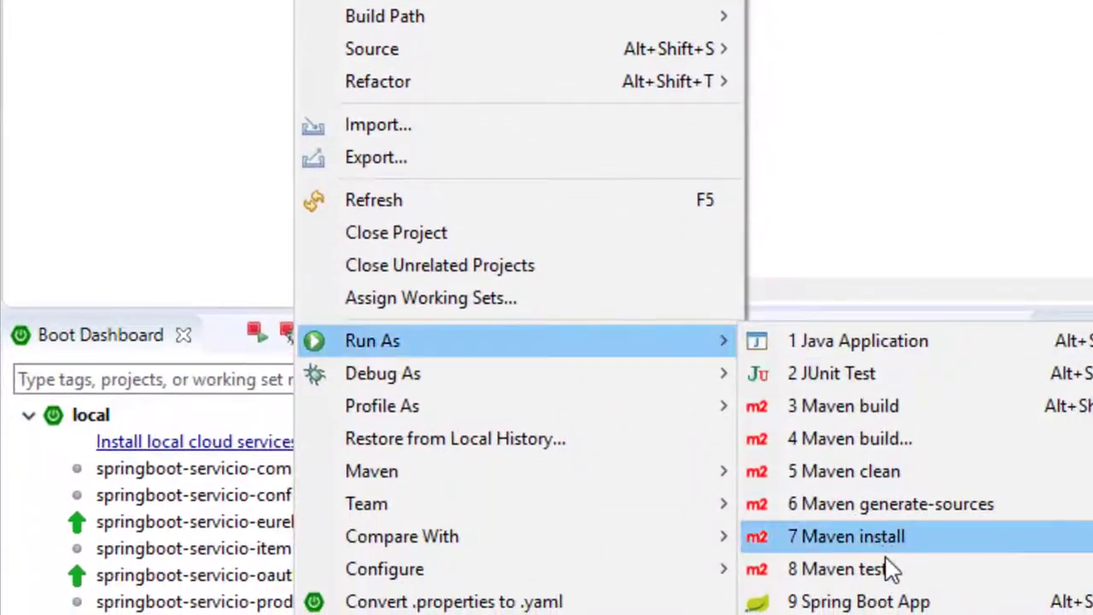
click(896, 601)
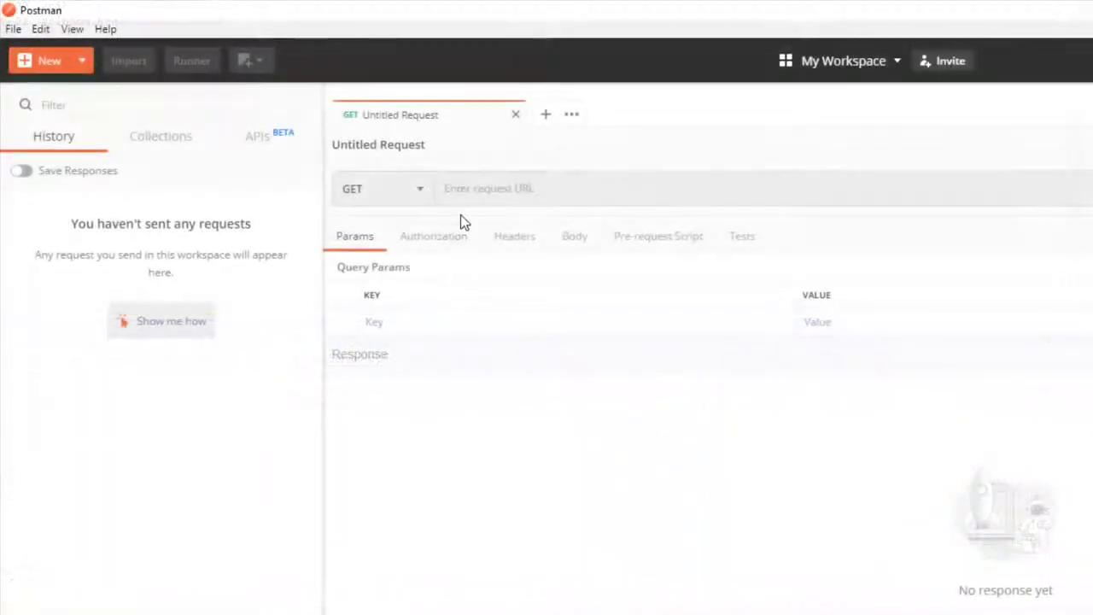
Create a POST request to localhost:8090/api/security/oauth/token.
click(464, 187)
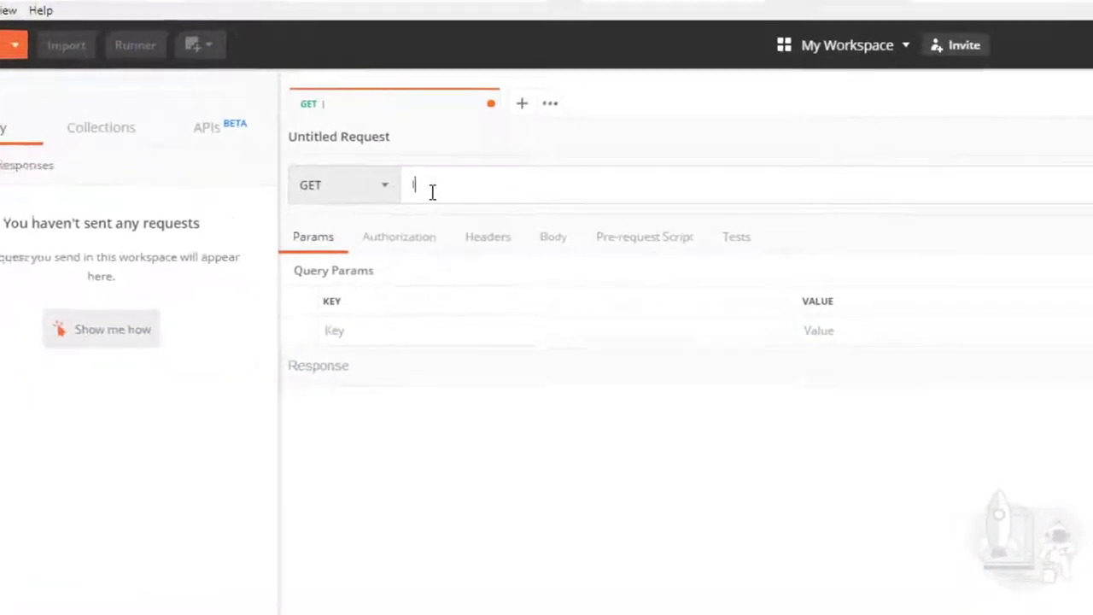
text(localhost:8090)
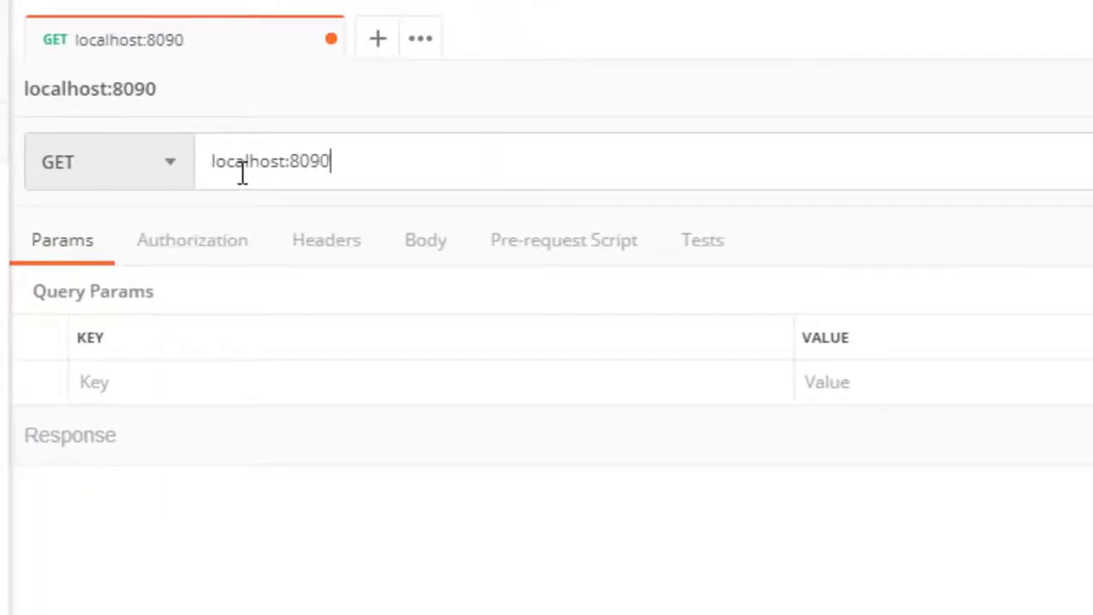
text(/api/security/)
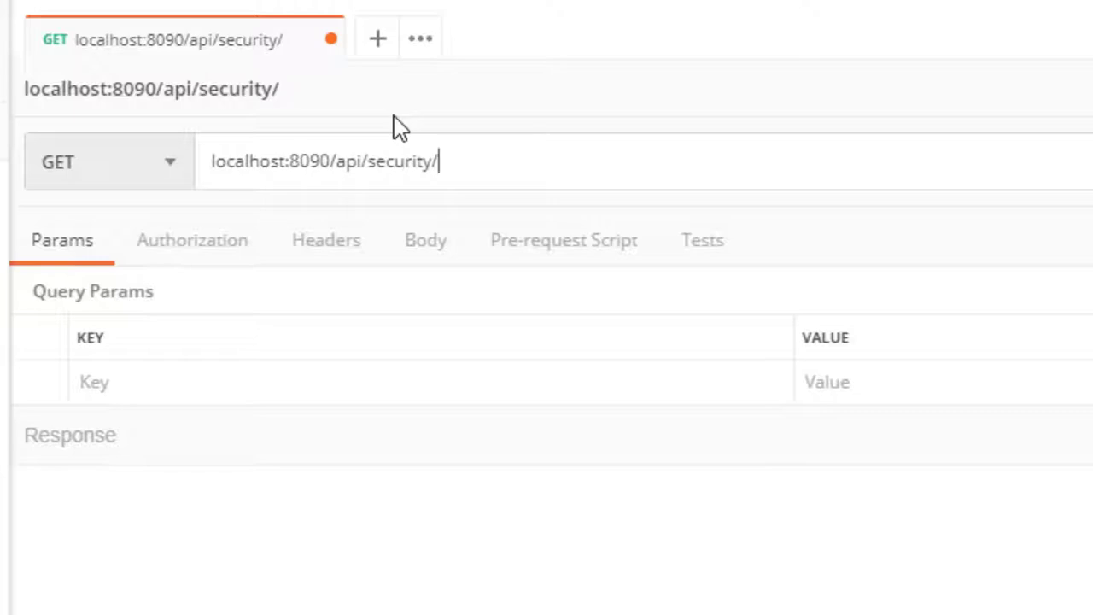
text(oaut)
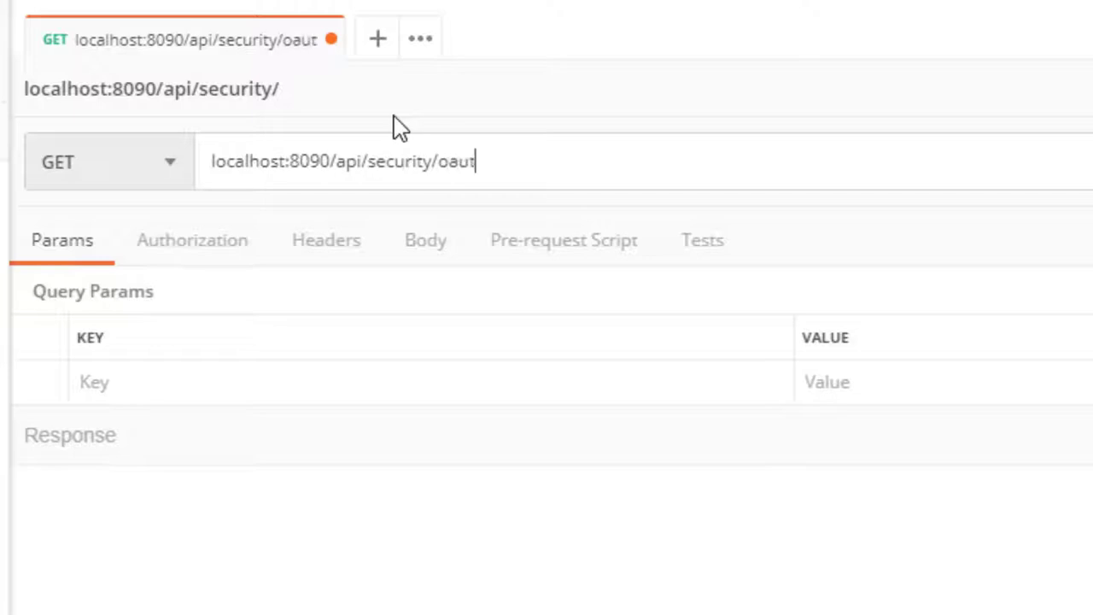
text(h/token)
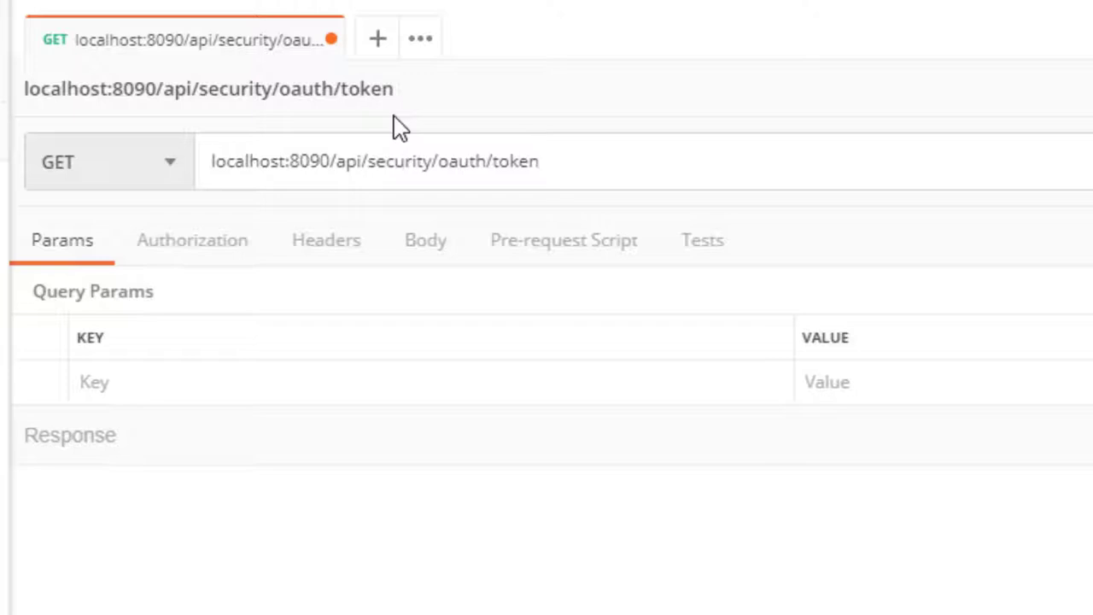
click(171, 162)
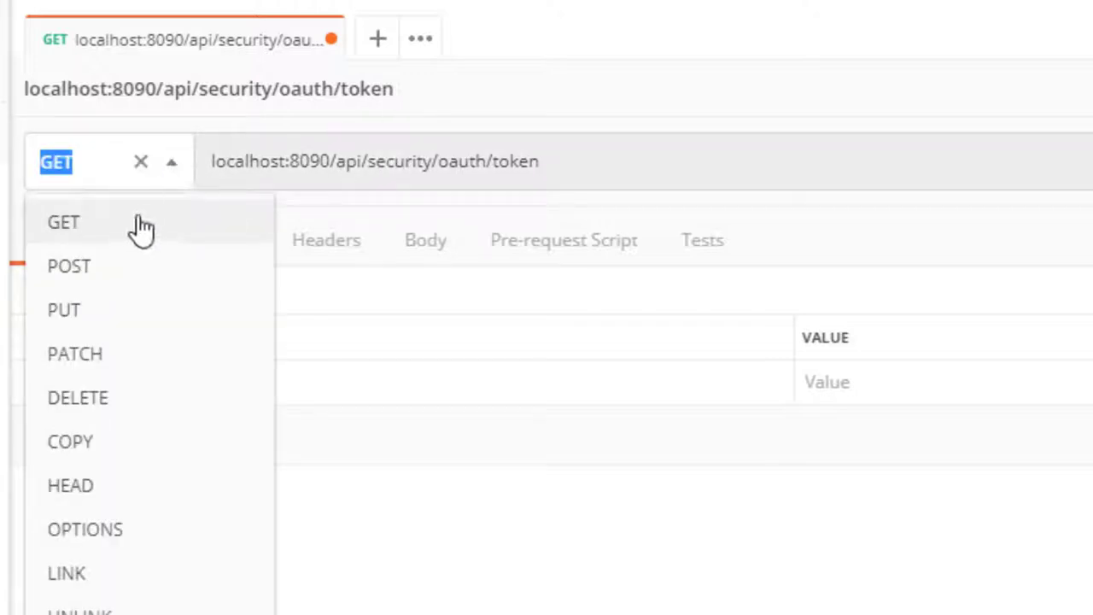
click(127, 267)
click(573, 161)
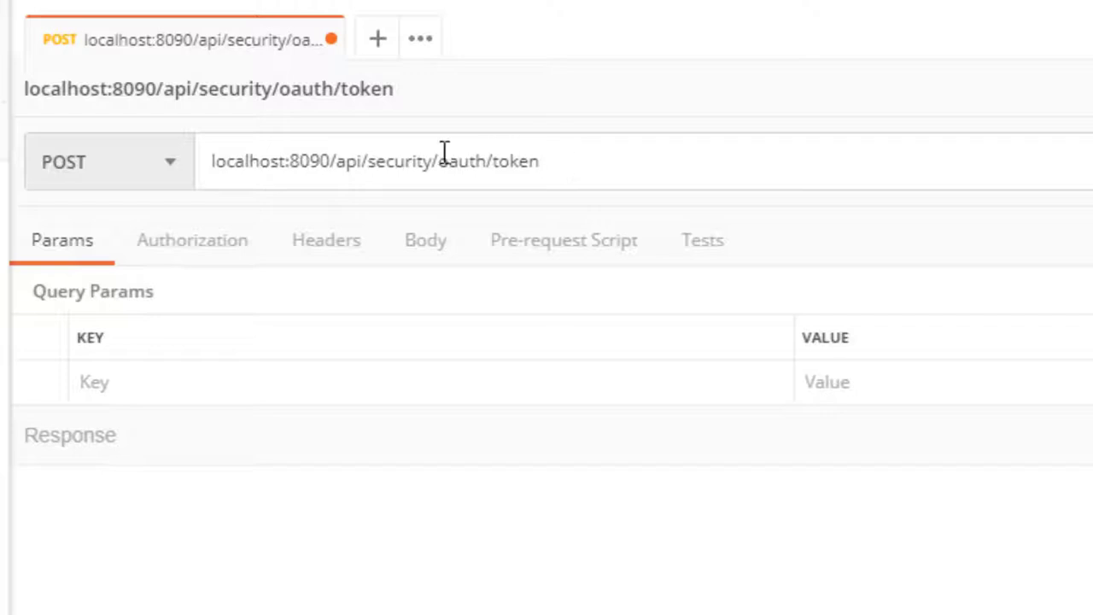
Choose Basic Auth as the token request's authorization type.
click(215, 258)
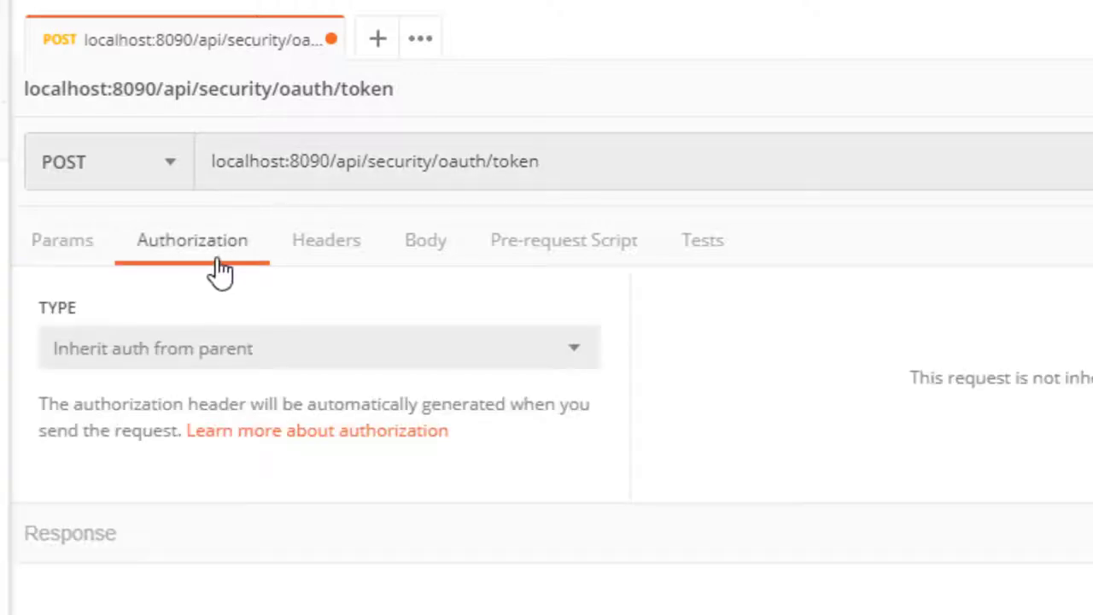
click(171, 359)
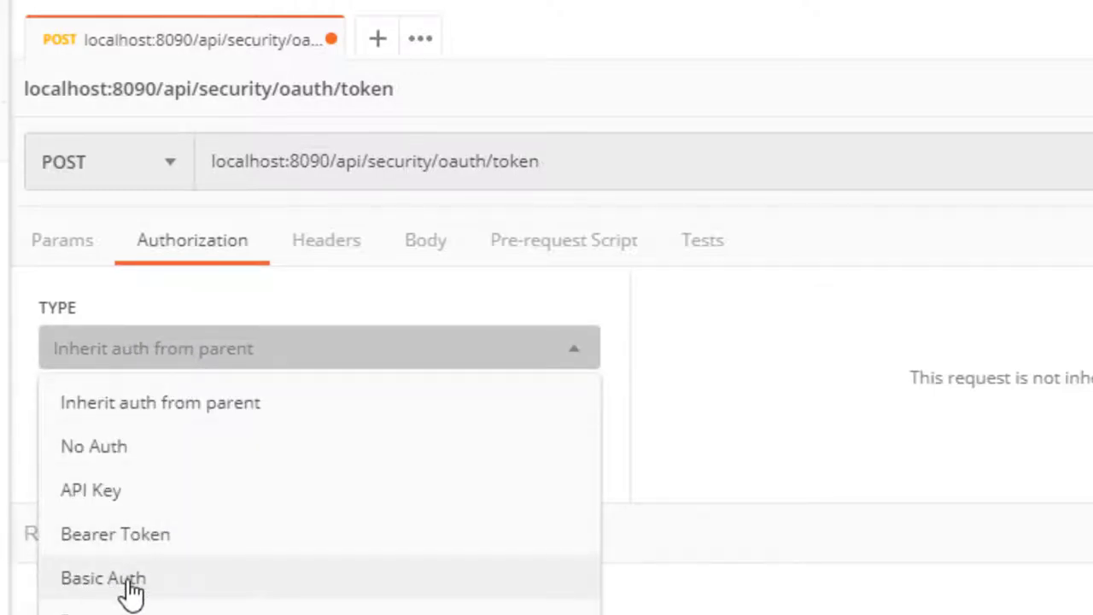
click(134, 579)
Enter username frontendapp and the client password, show it, and preview the generated header.
click(765, 249)
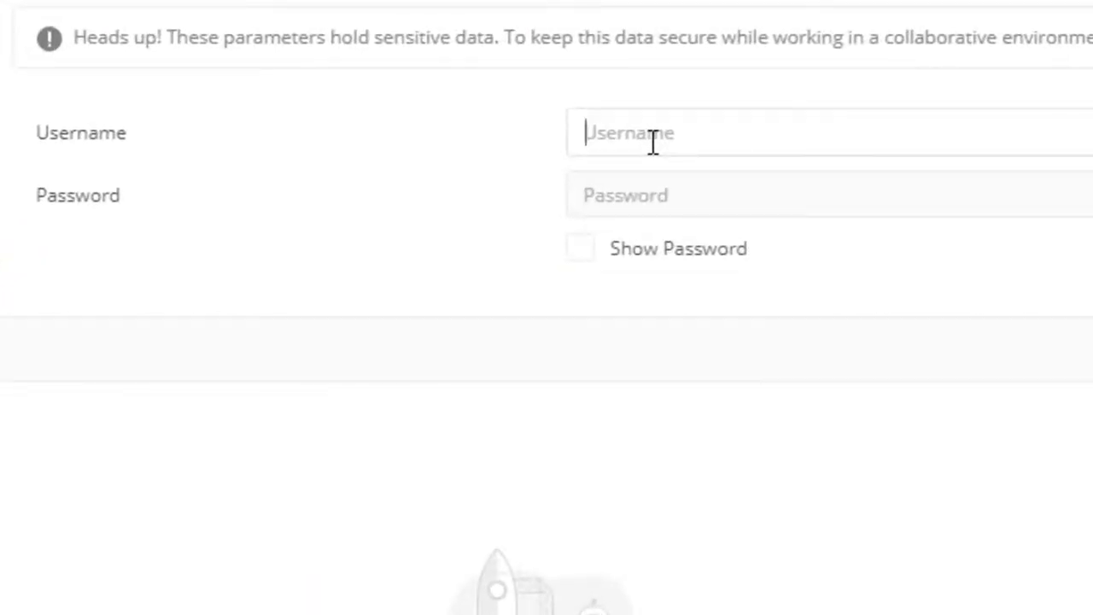
text(f)
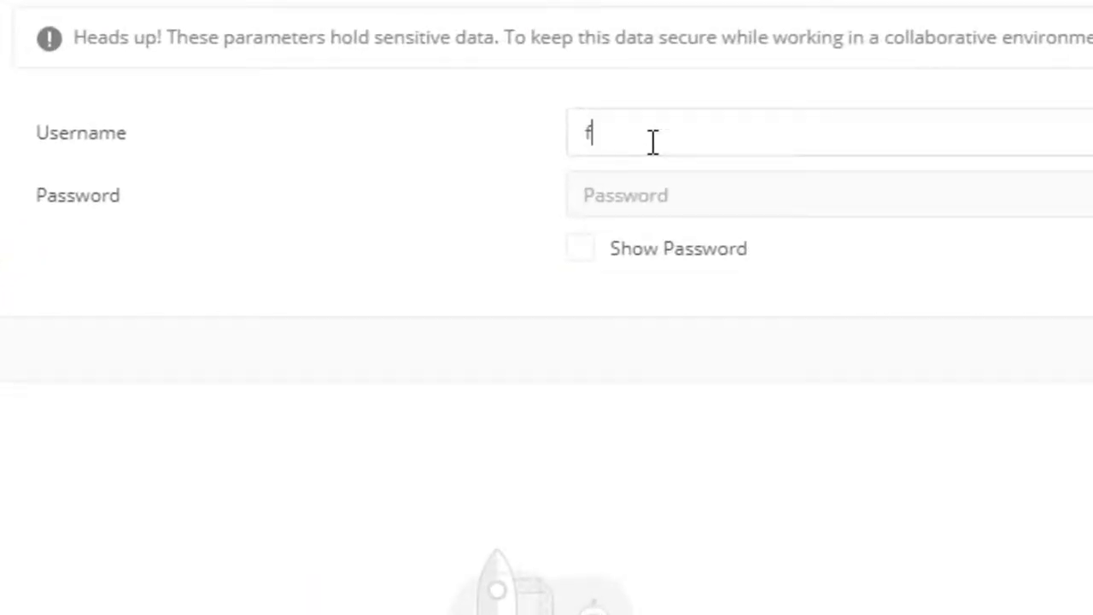
text(rontendapp)
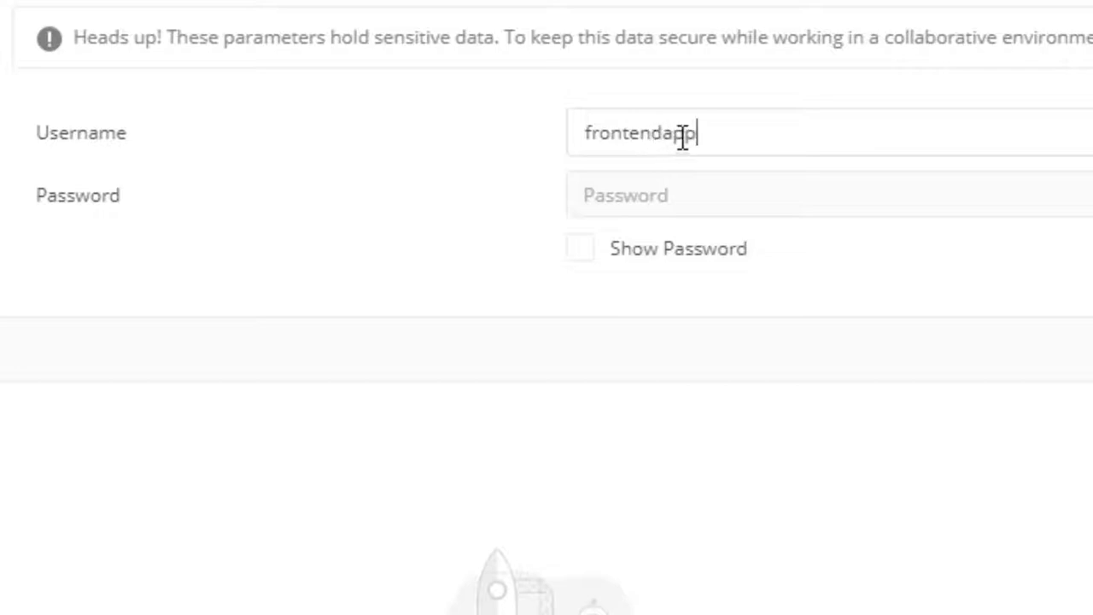
click(683, 207)
text(•••••)
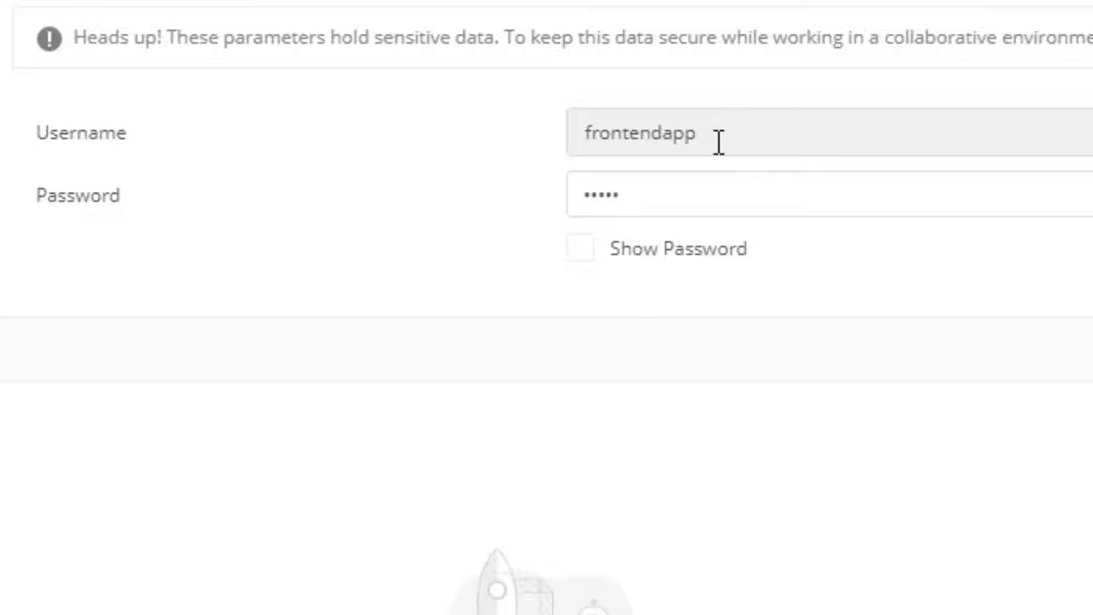
click(581, 248)
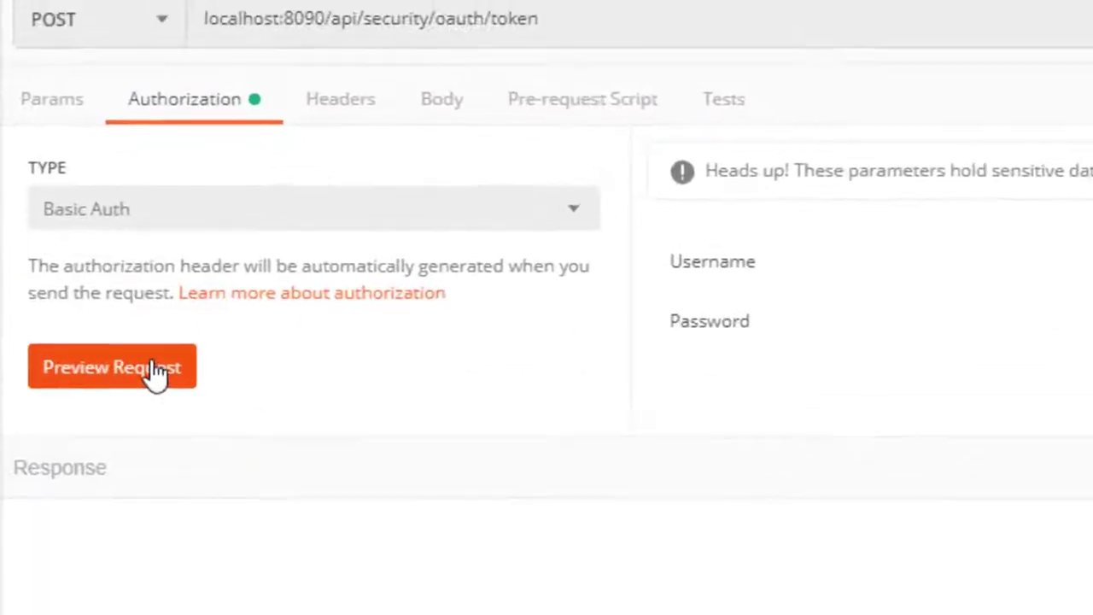
click(154, 374)
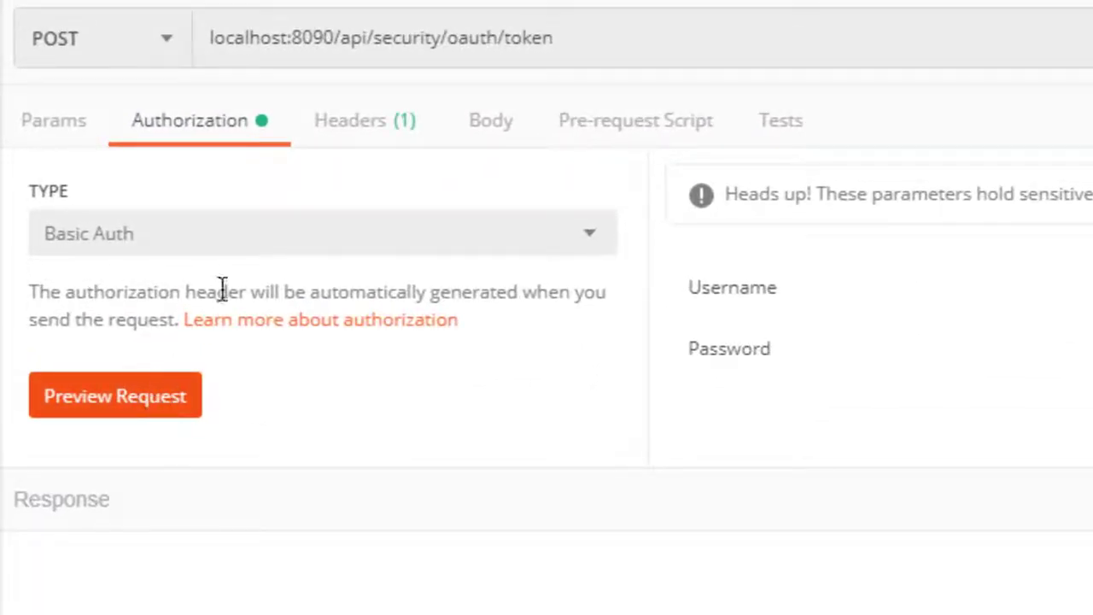
click(380, 130)
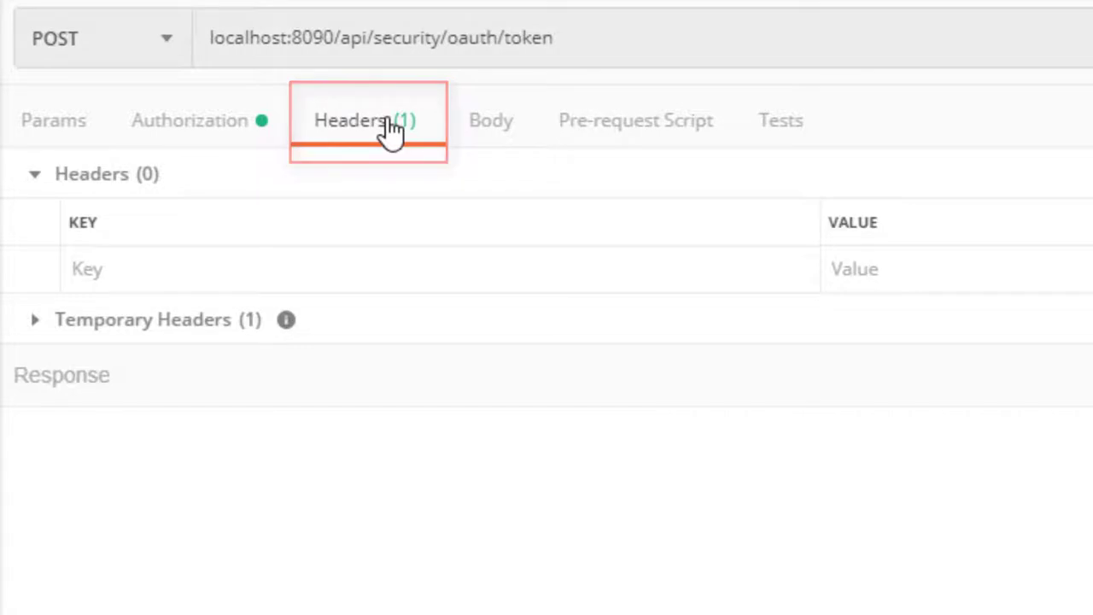
Inspect the Authorization Basic value under Temporary Headers, then show the empty Body settings.
click(122, 322)
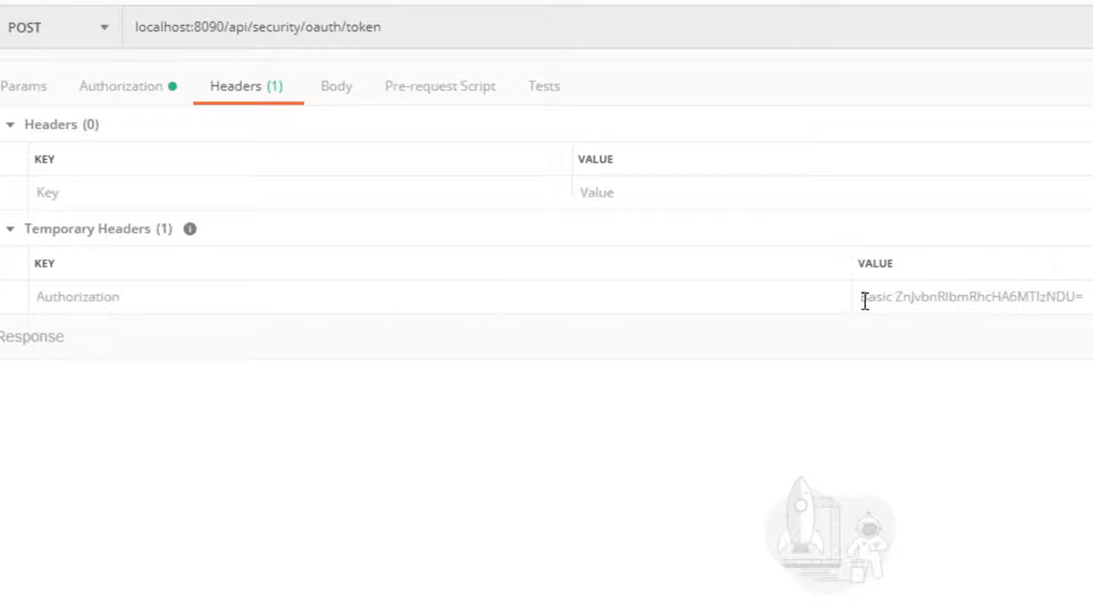
drag(899, 299, 1089, 296)
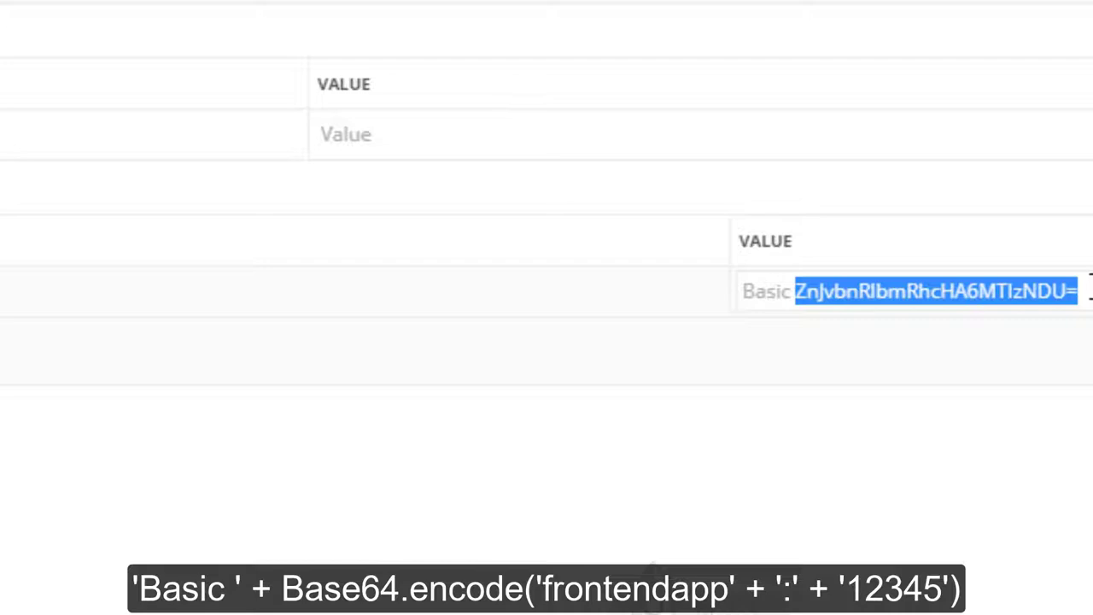
click(1088, 291)
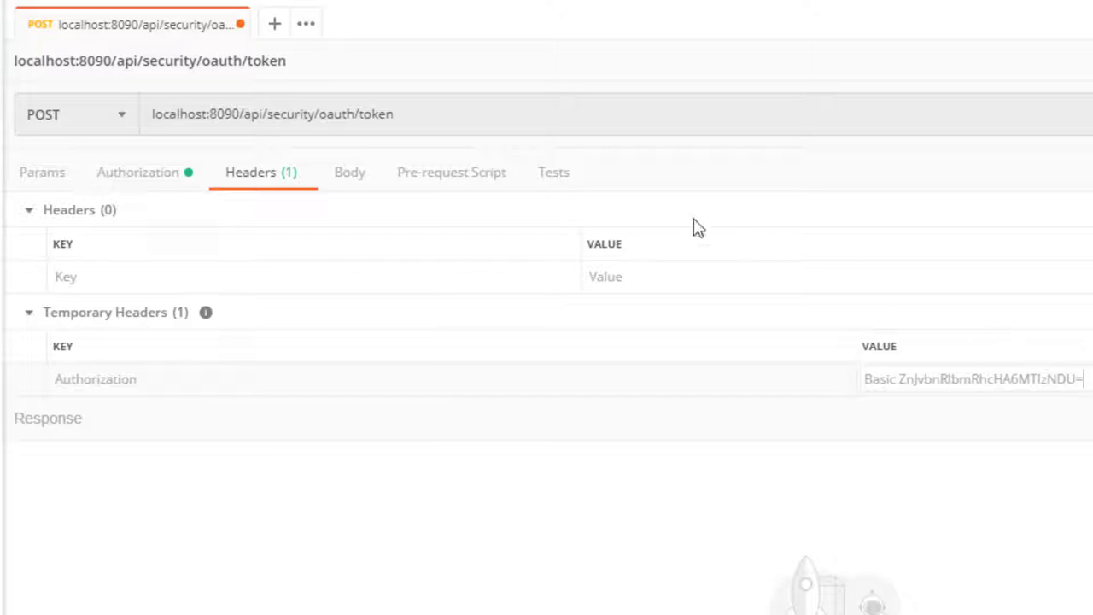
click(353, 178)
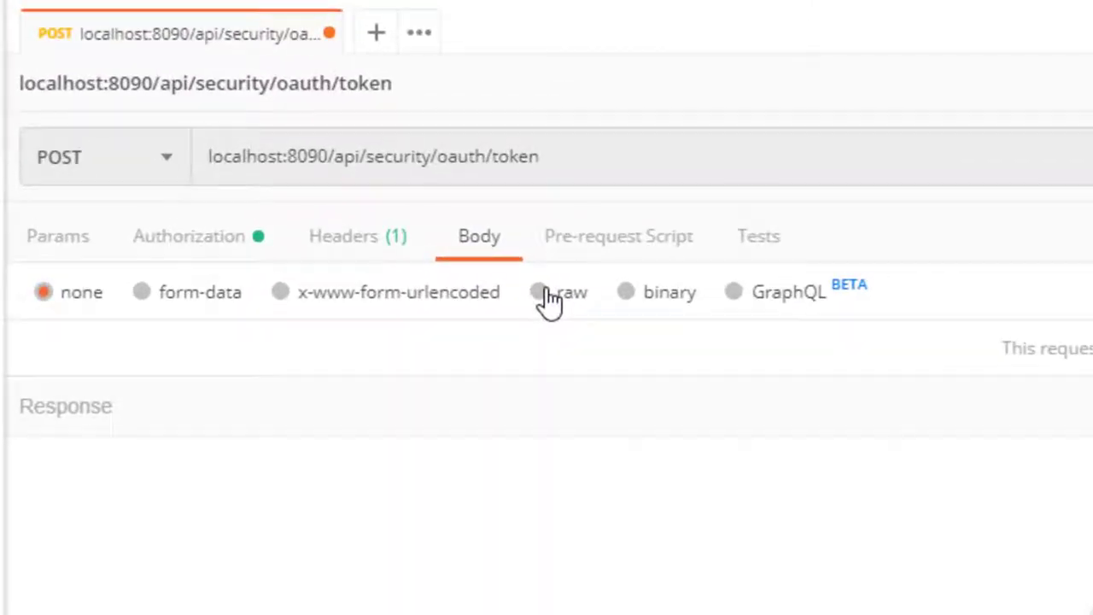
Make the body x-www-form-urlencoded and add a username field with value admin.
click(402, 309)
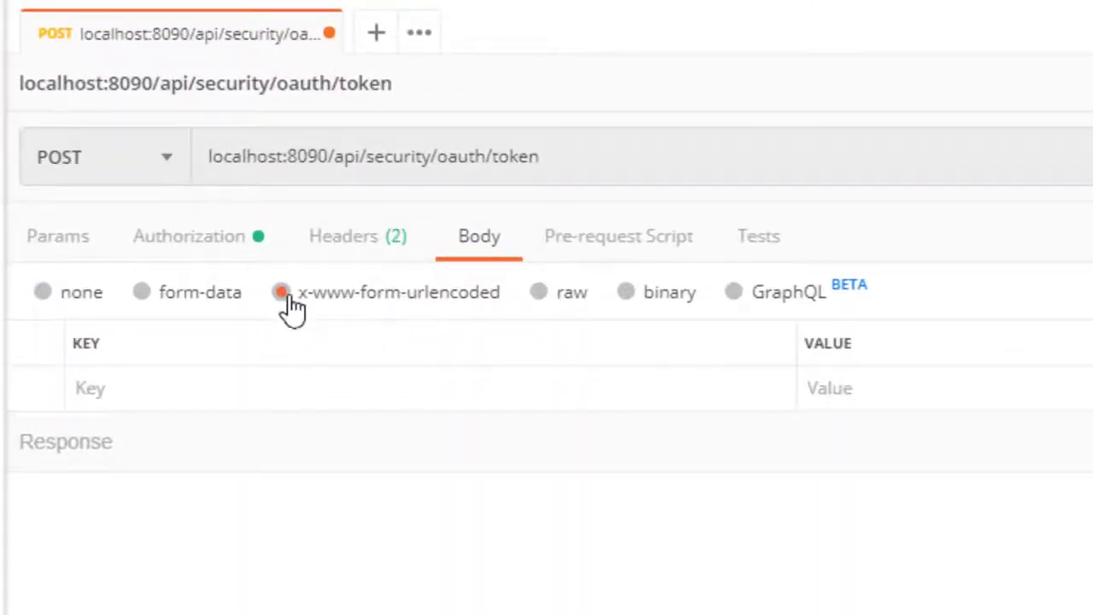
click(275, 386)
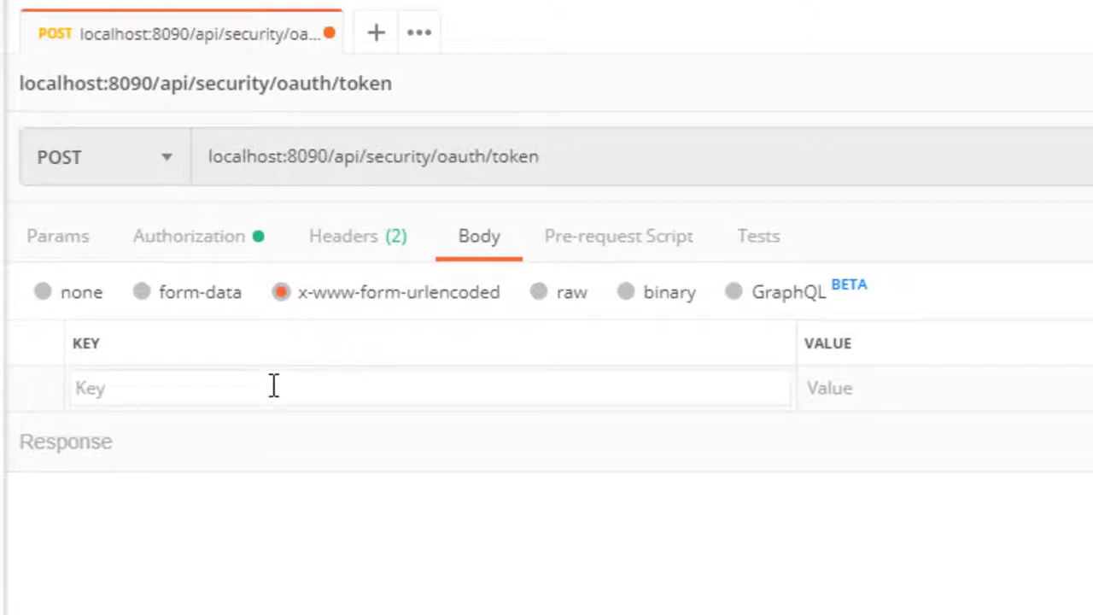
text(username)
click(971, 395)
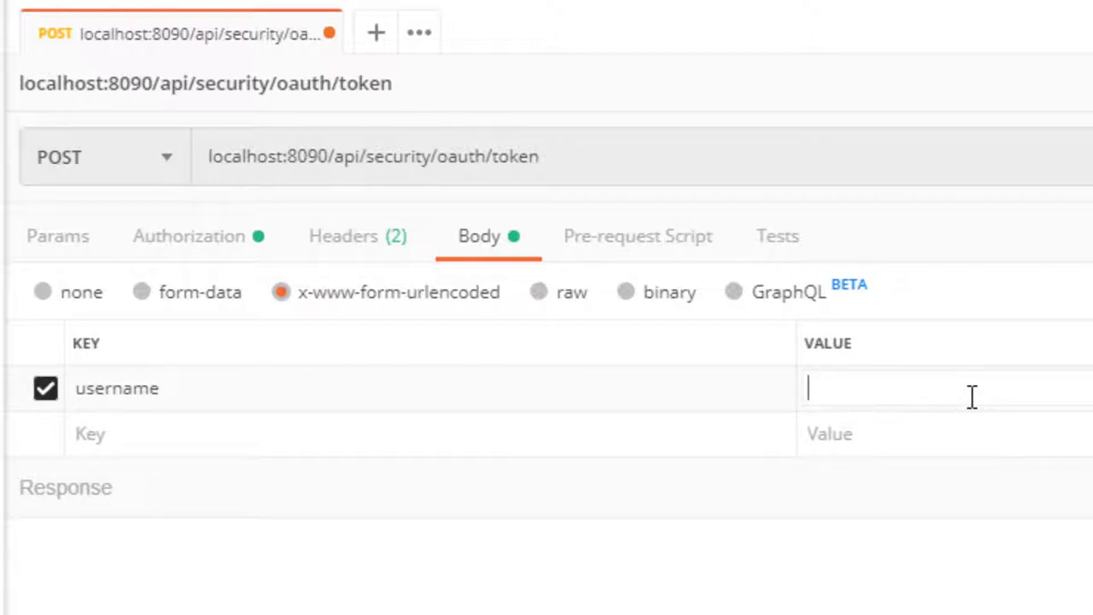
text(admin)
Add a password field with the user's password and a grant_type field set to password.
click(603, 426)
text(password)
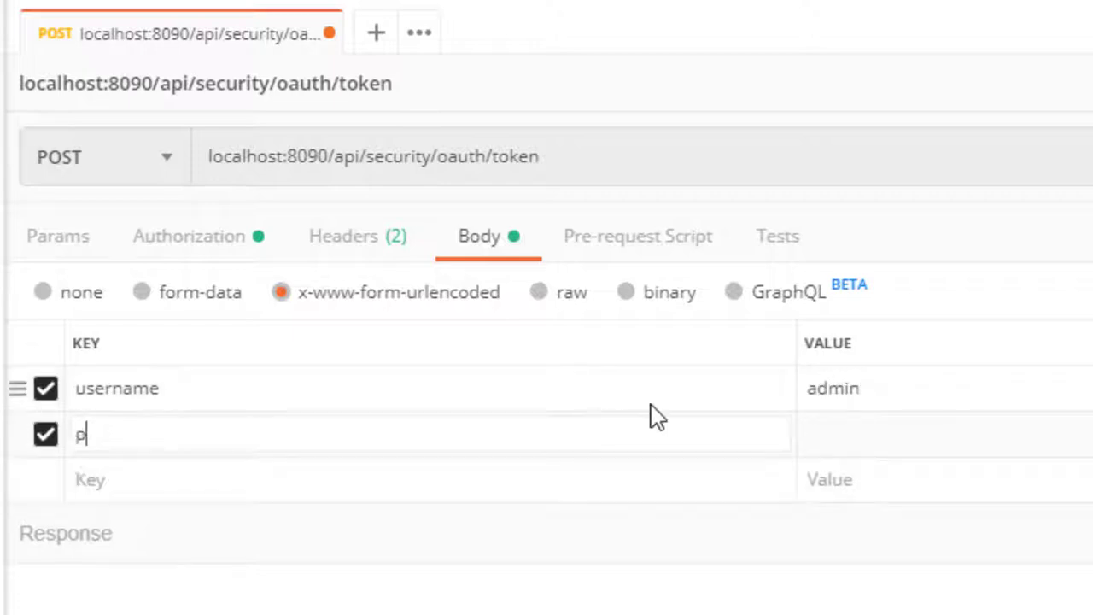
click(839, 433)
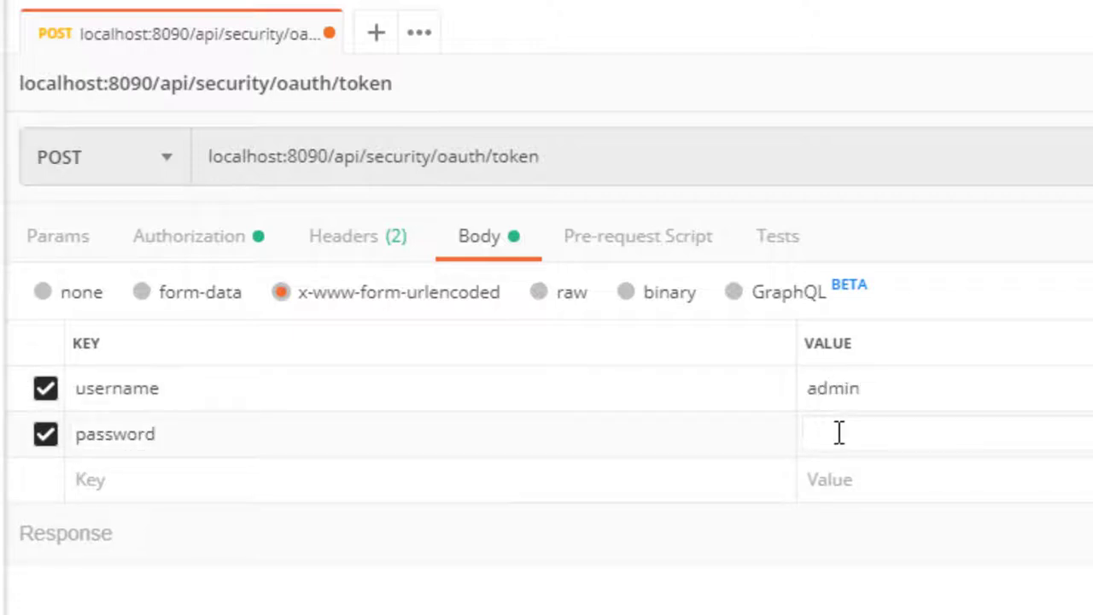
text(12345)
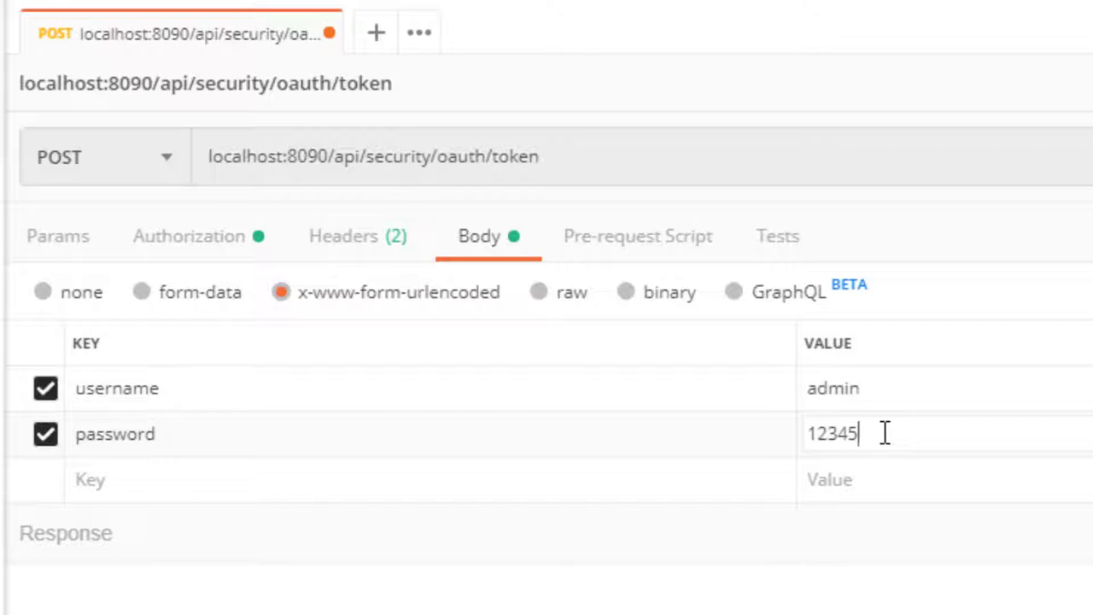
click(342, 489)
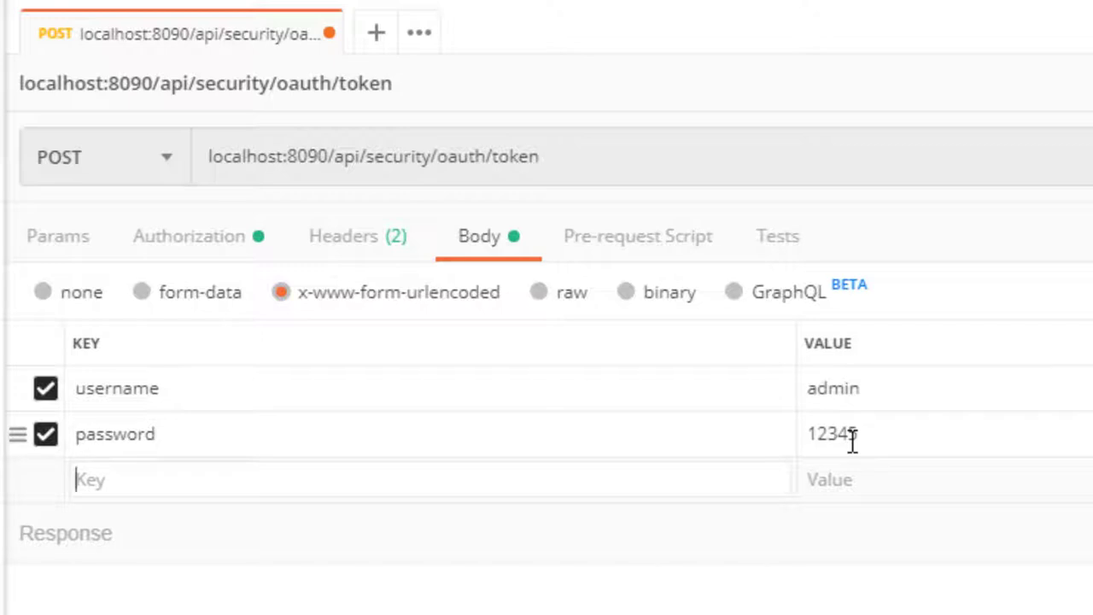
text(grant_type)
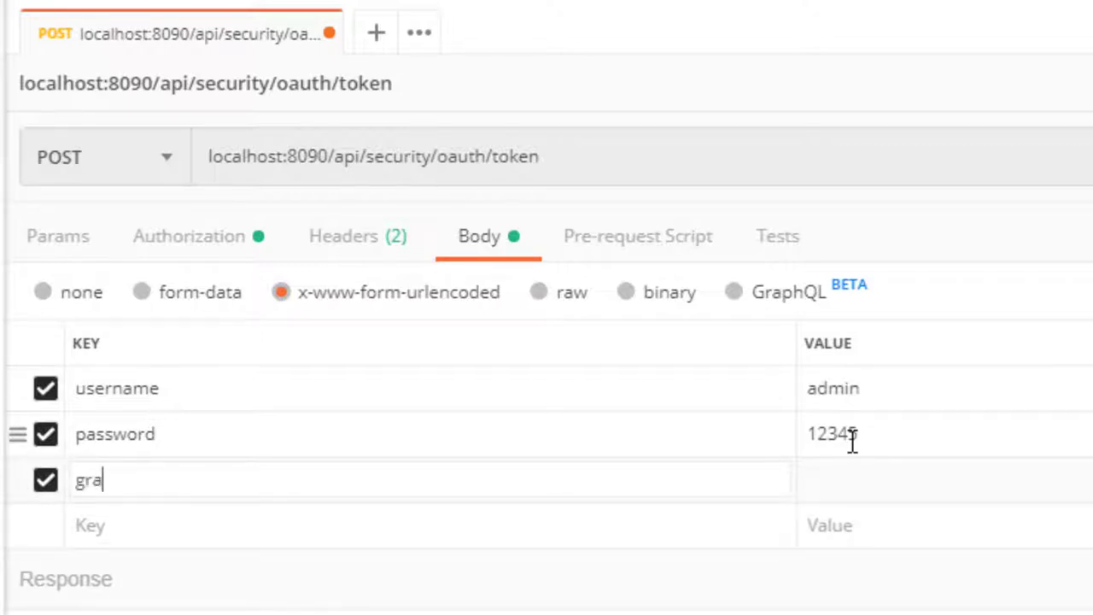
click(811, 483)
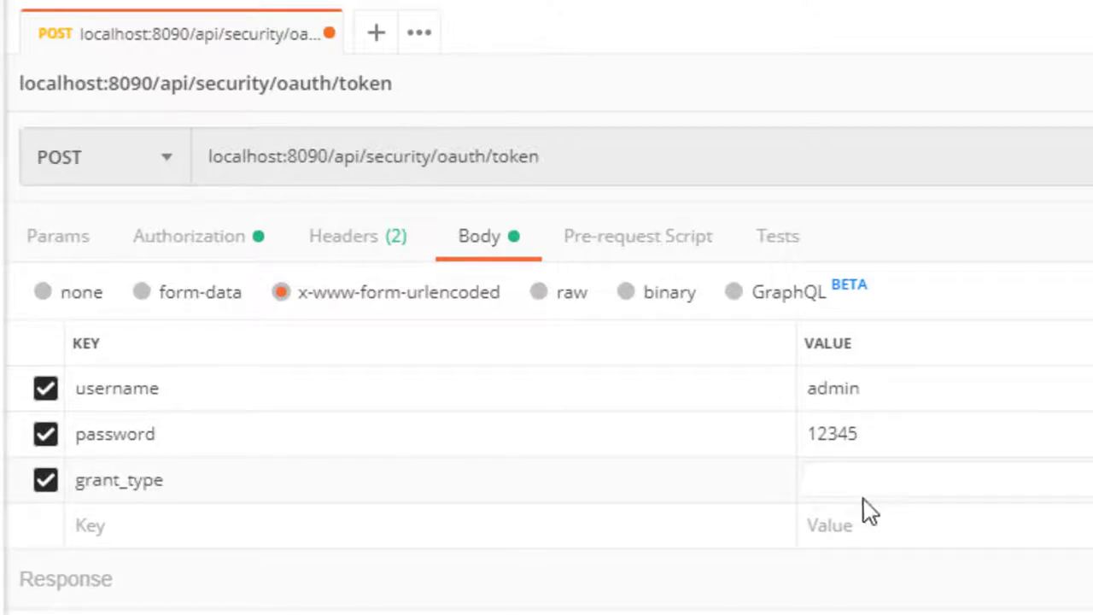
text(password)
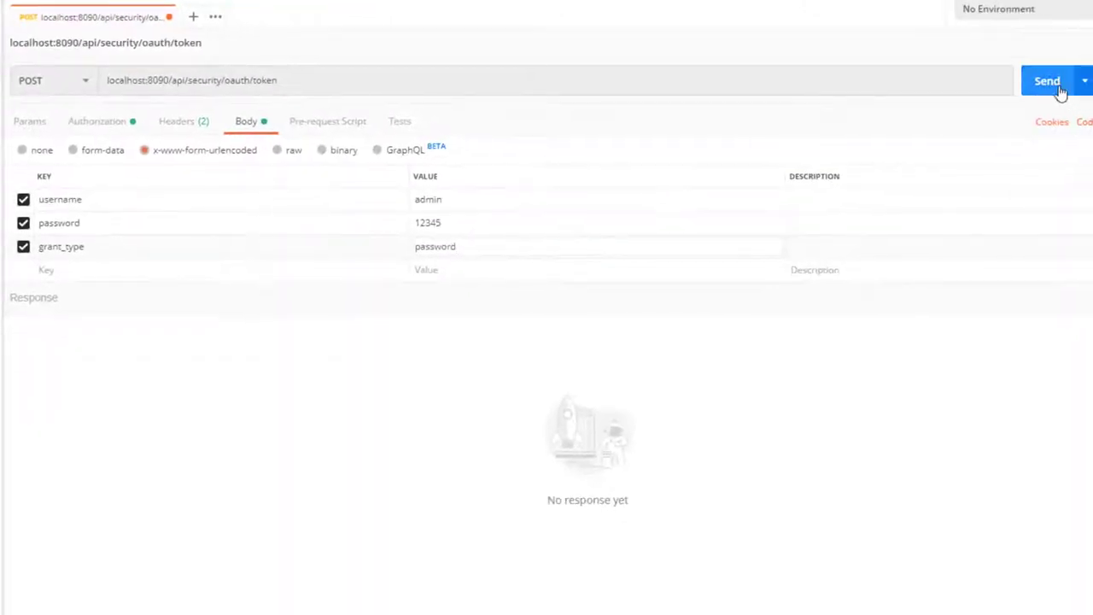
Send the token request, resend after the 504 timeout, and select the returned access_token.
click(1050, 82)
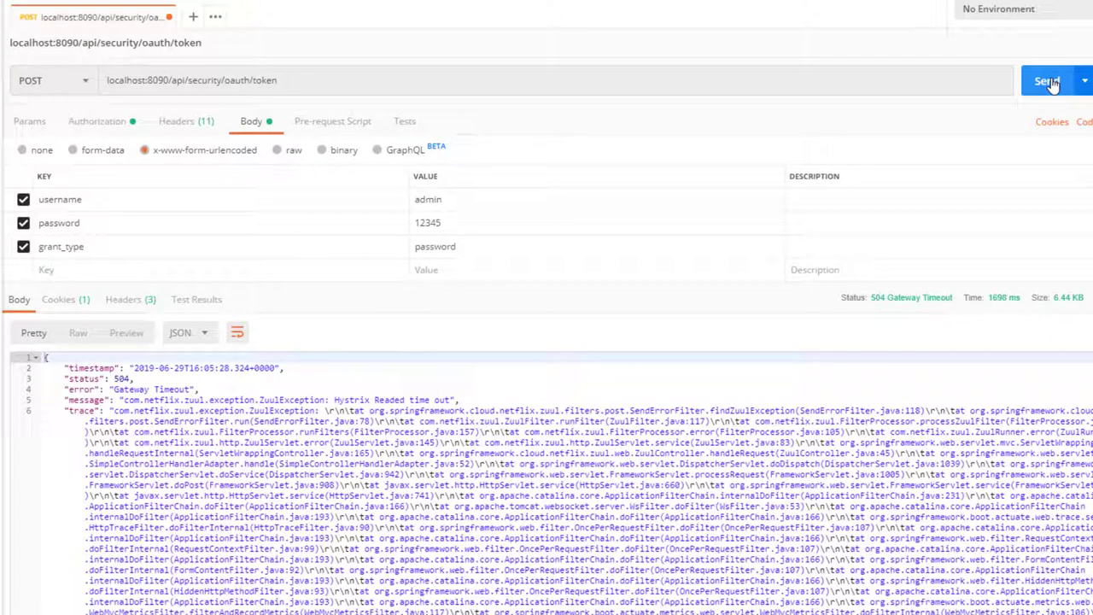
click(1048, 81)
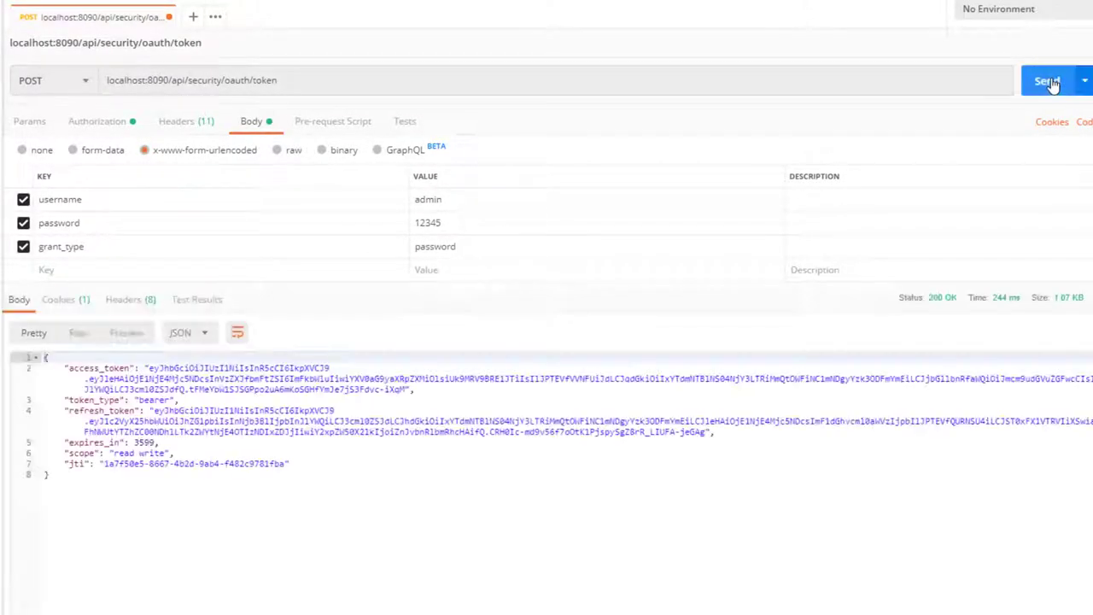
drag(406, 389, 154, 369)
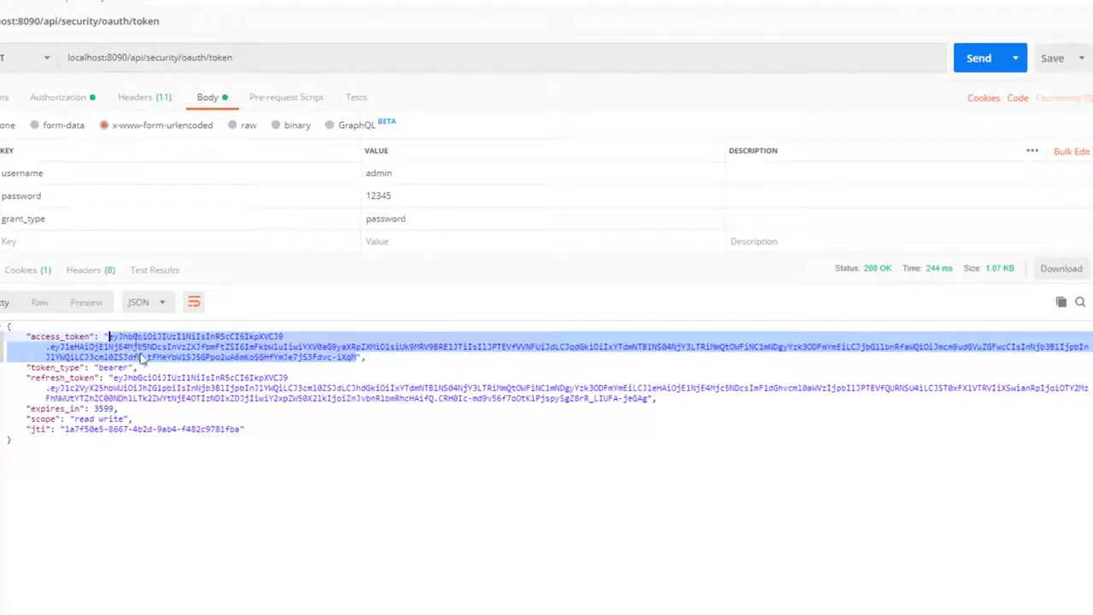
Copy the access token and paste it into jwt.io's Encoded box, replacing the sample token.
right_click(171, 359)
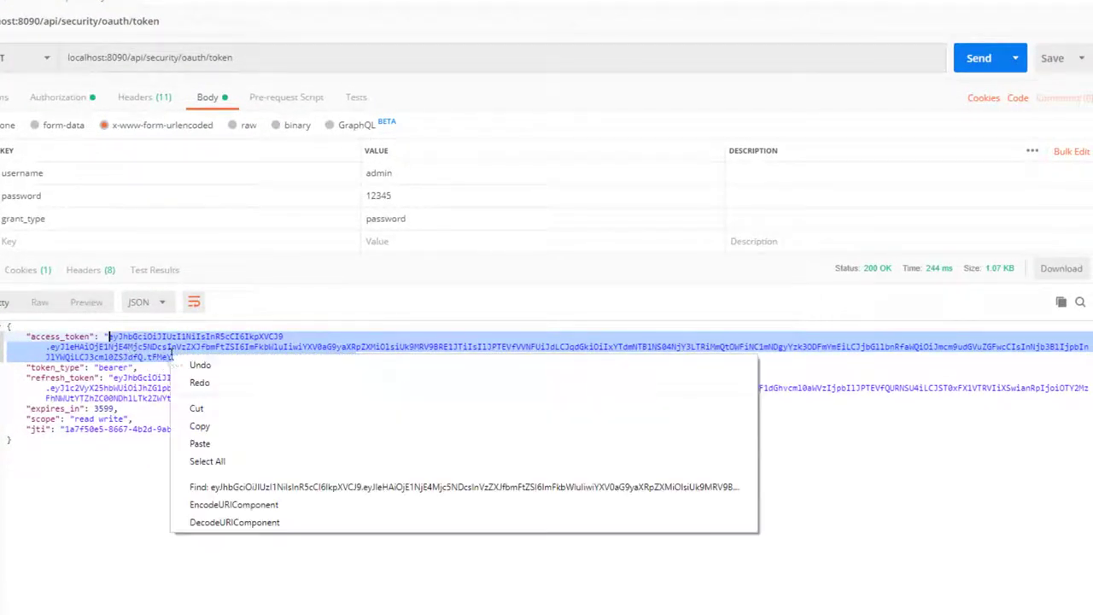
click(204, 425)
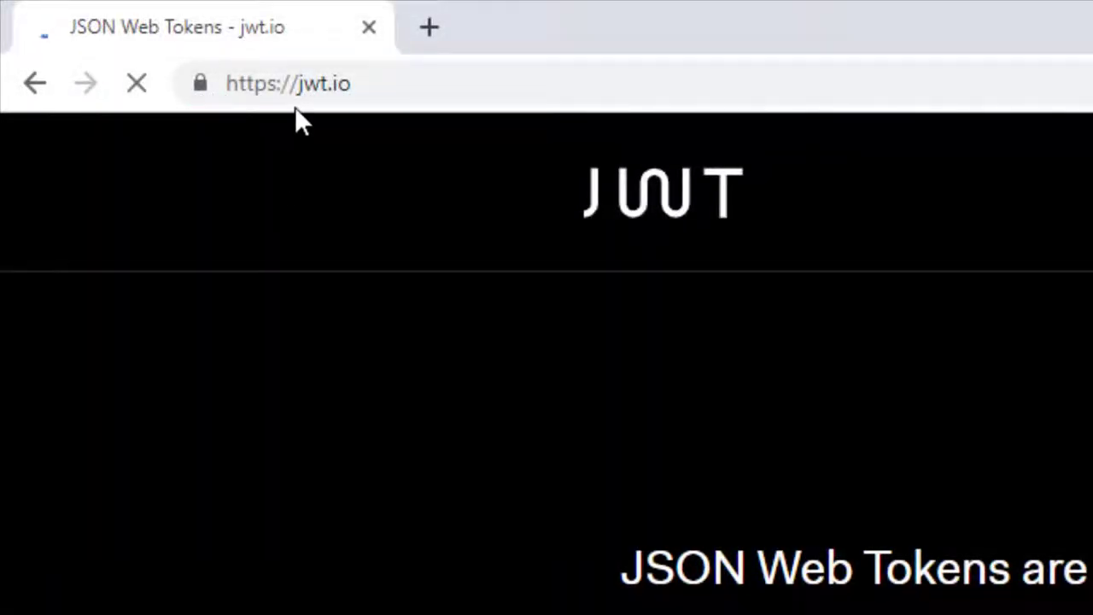
scroll(601, 260, down, 5)
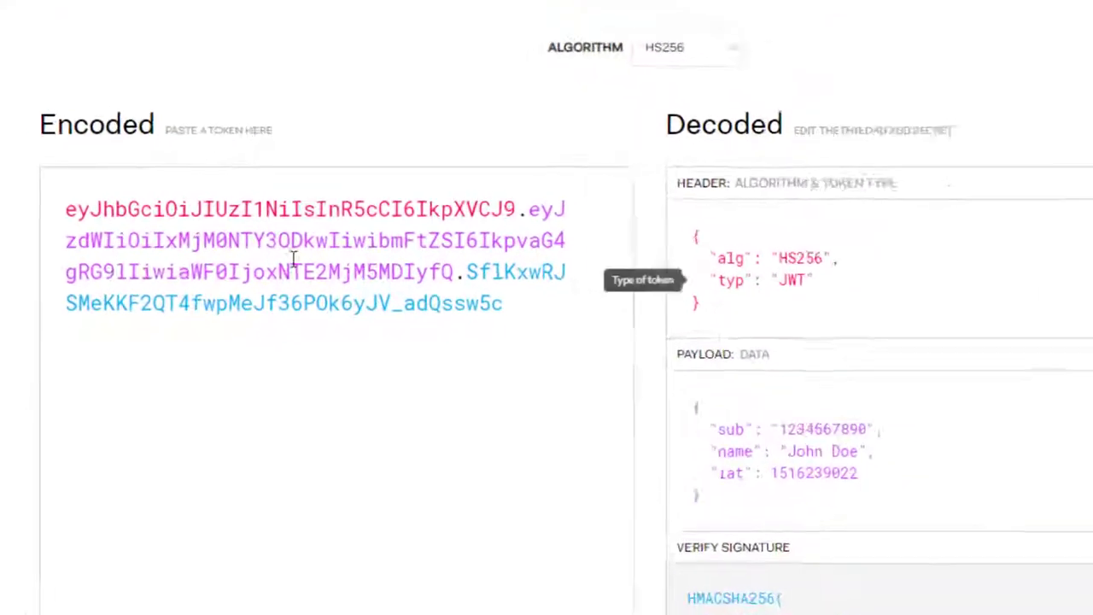
drag(545, 316, 5, 203)
key(BackSpace)
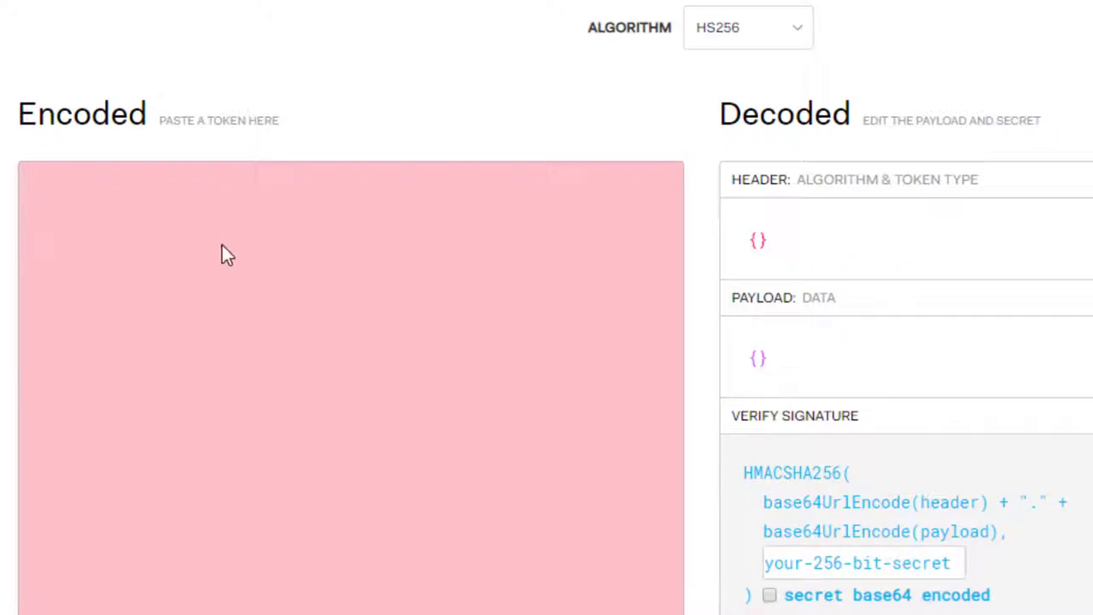
key(ctrl+v)
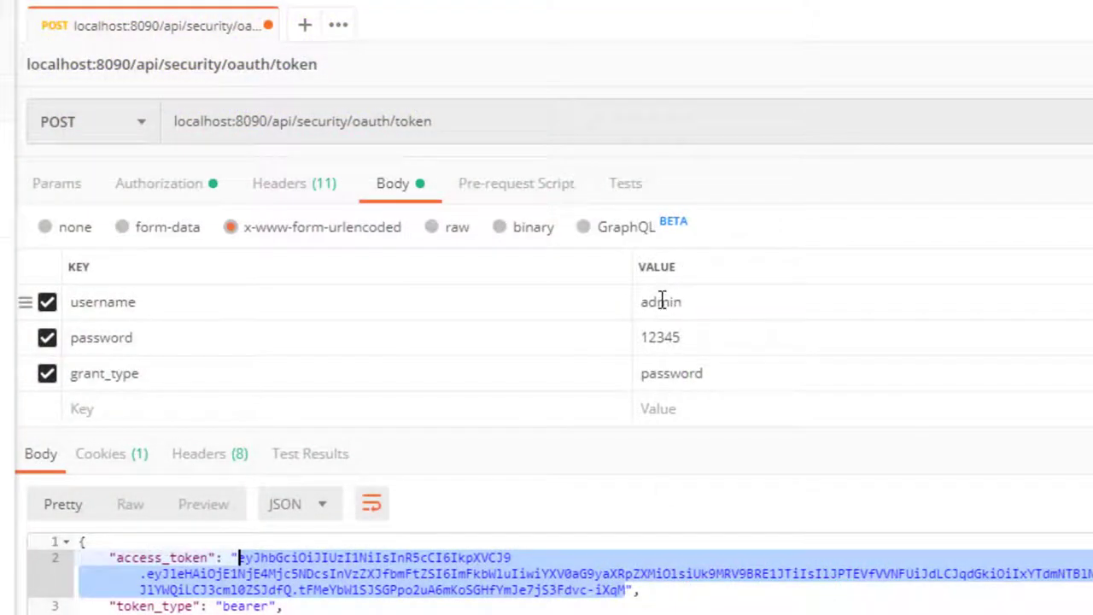
Replace the username with another user's name, resend, and select the new access_token.
double_click(661, 301)
text(andres)
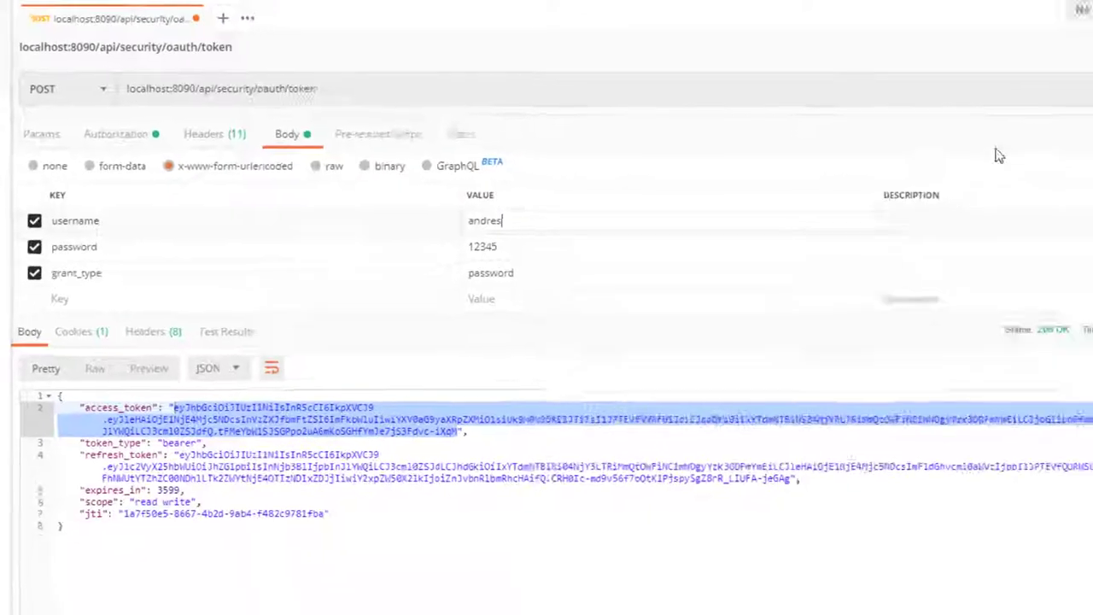
click(1038, 90)
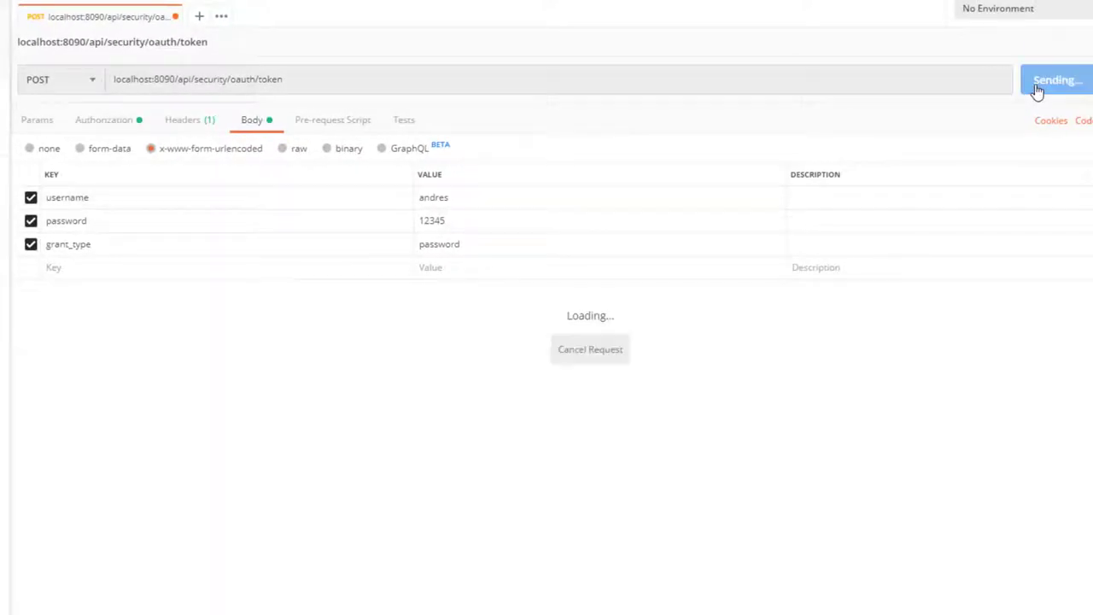
drag(155, 364, 333, 386)
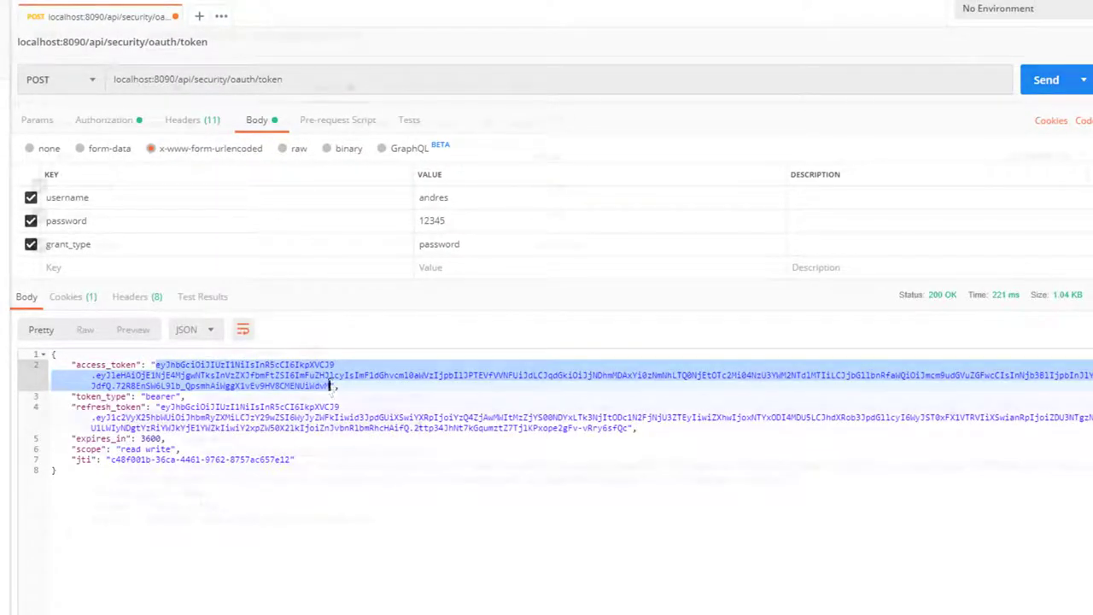